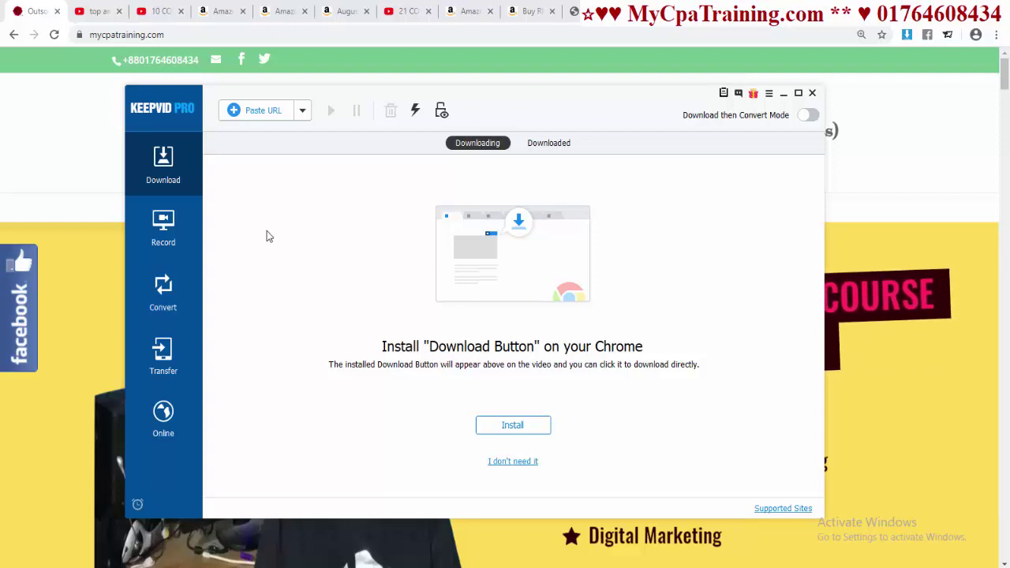
click(249, 115)
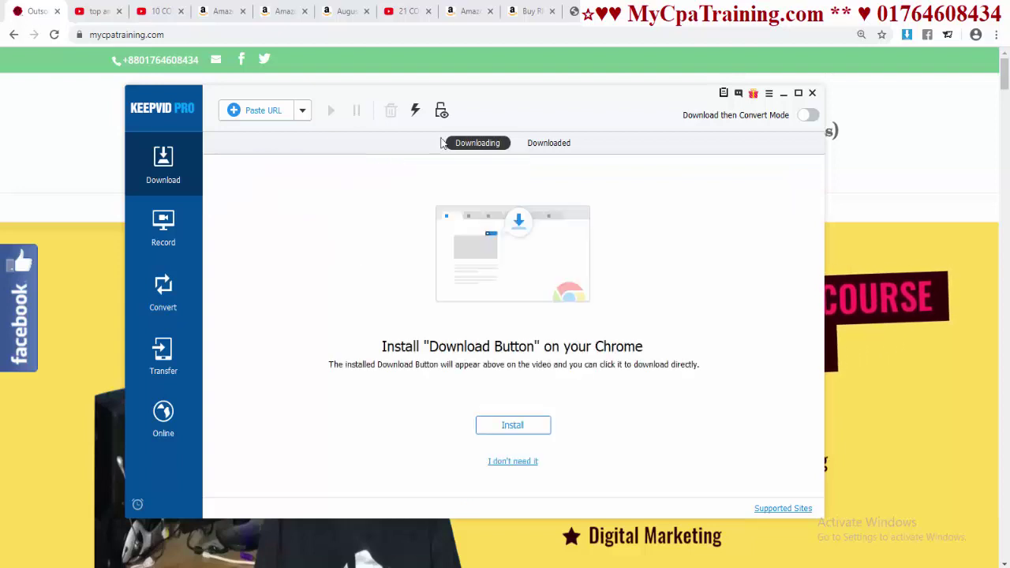
click(546, 145)
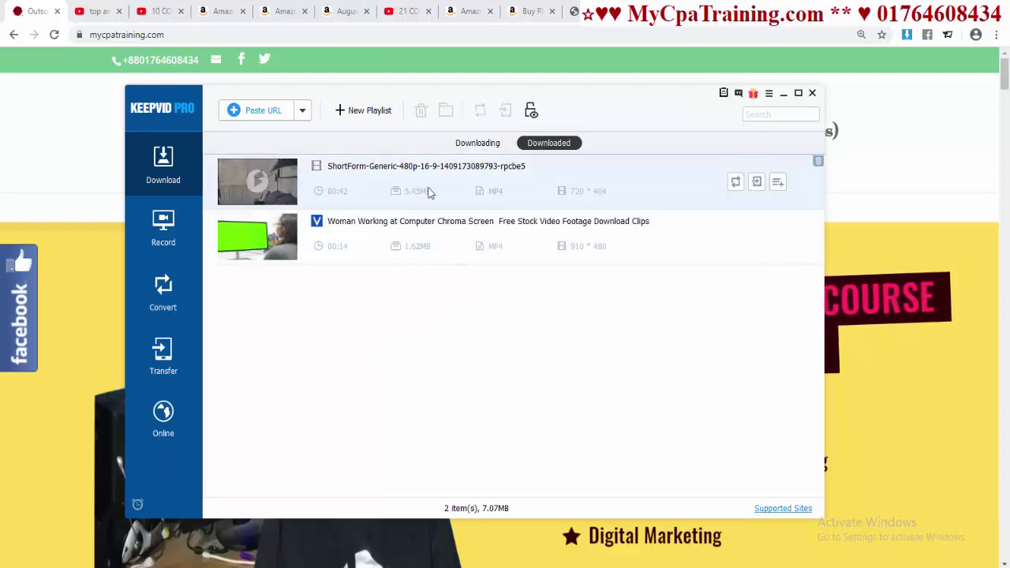
click(347, 181)
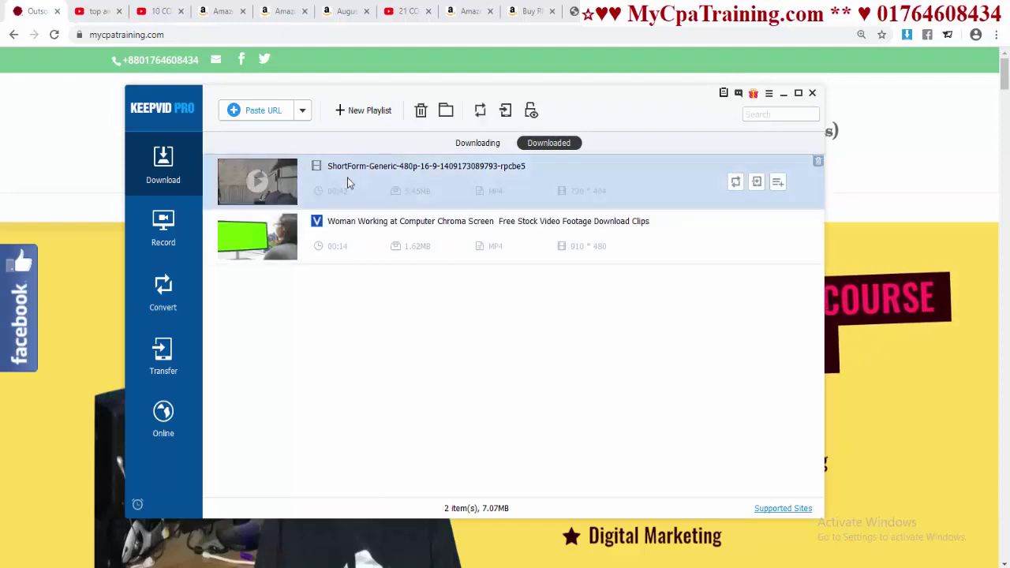
Open the download folder of the selected video and cut the ShortForm-Generic file there
click(446, 112)
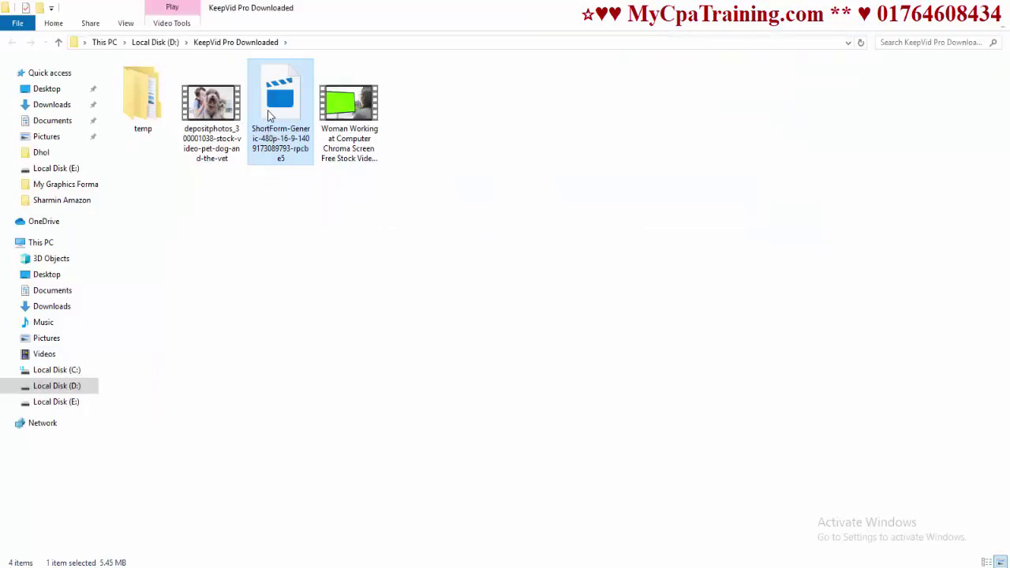
right_click(268, 116)
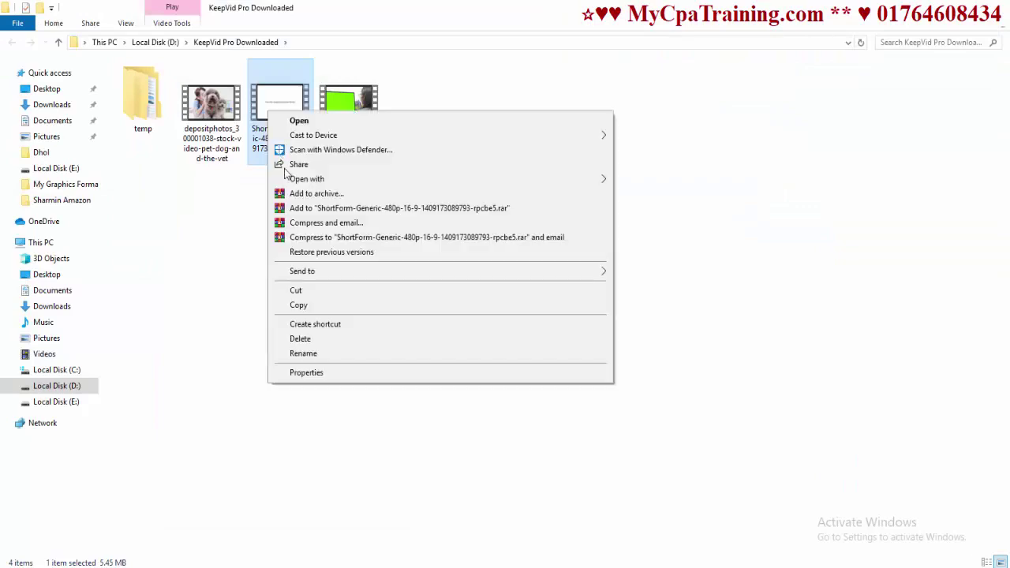
click(292, 291)
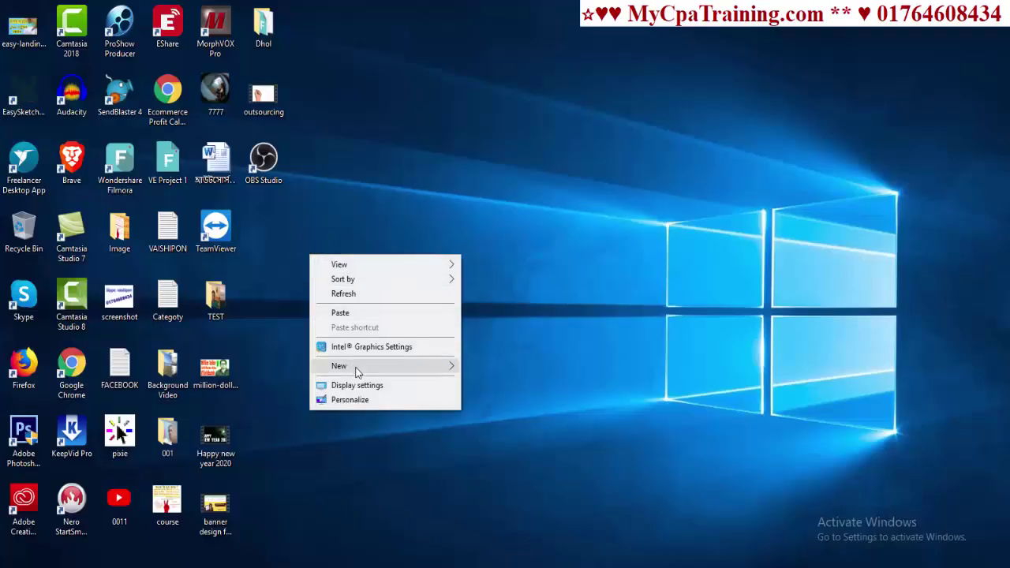
Create a new folder named "Project 22" on the desktop
mouse_move(423, 370)
click(483, 368)
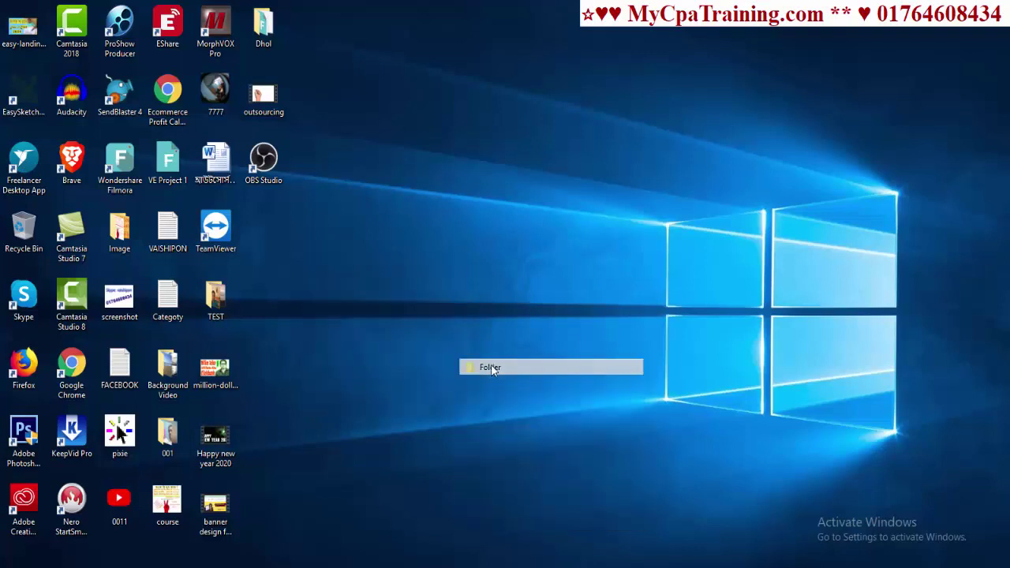
text(P)
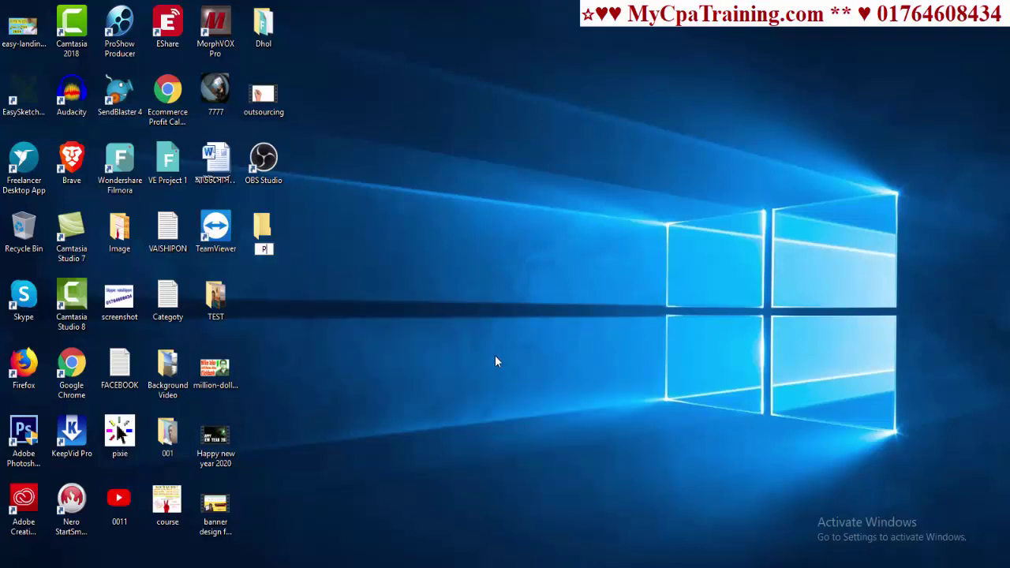
text(roject 22)
key(Return)
Open the Project 22 folder and paste the cut ShortForm-Generic video into it
double_click(263, 229)
right_click(204, 219)
click(239, 311)
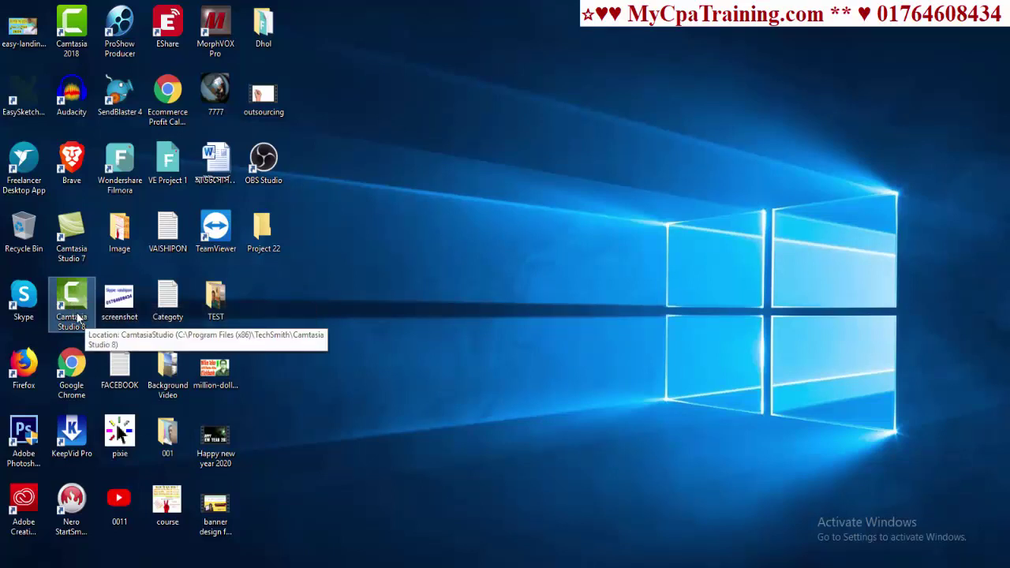
Launch Camtasia Studio 8 and import the ShortForm-Generic video from the Project 22 folder
double_click(71, 304)
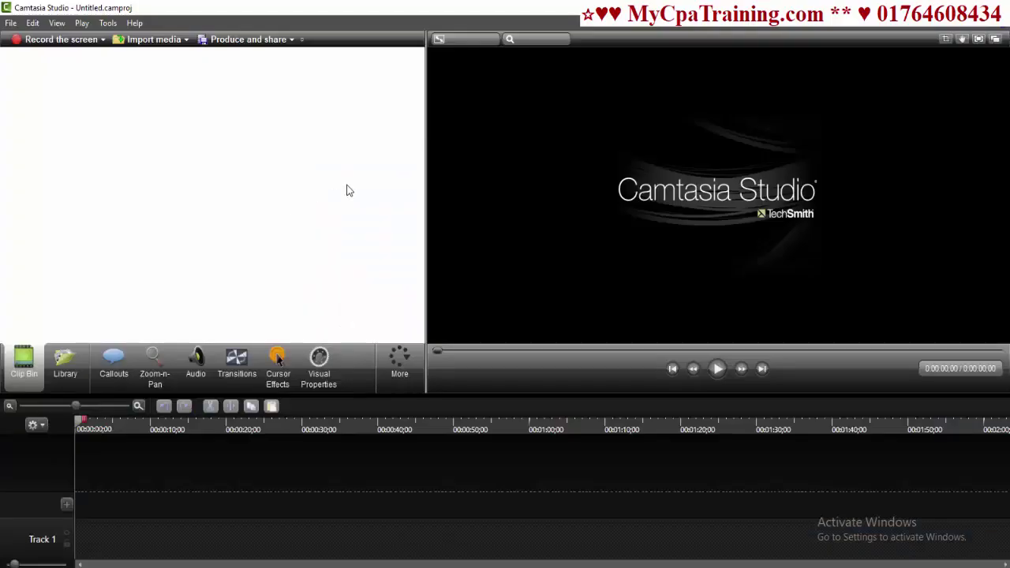
right_click(140, 94)
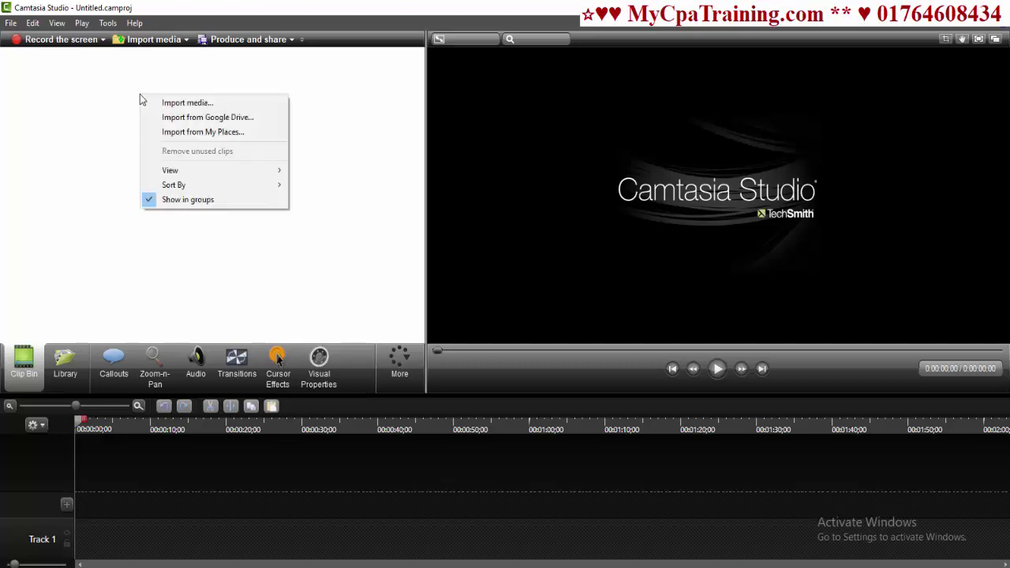
click(183, 103)
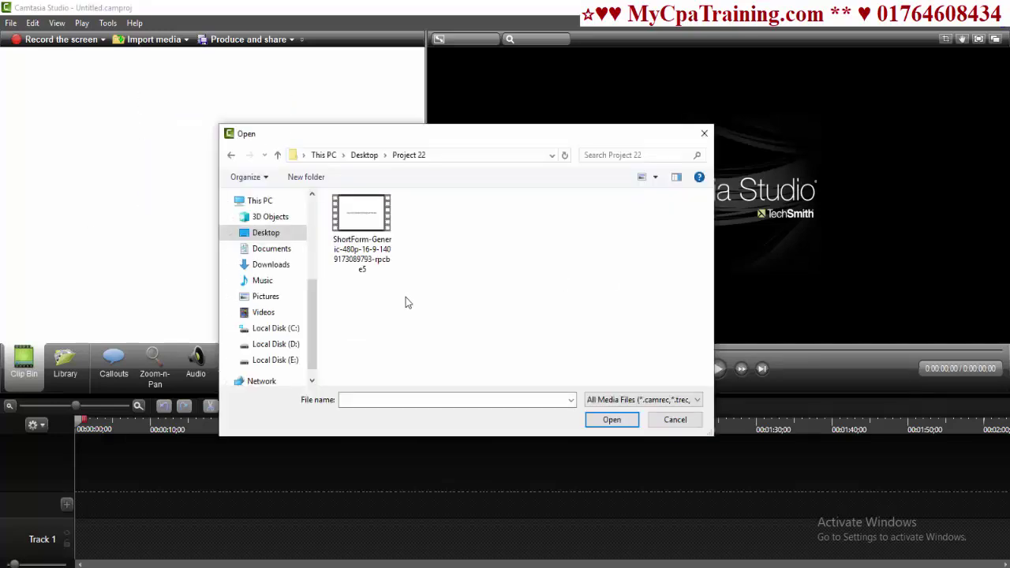
double_click(356, 217)
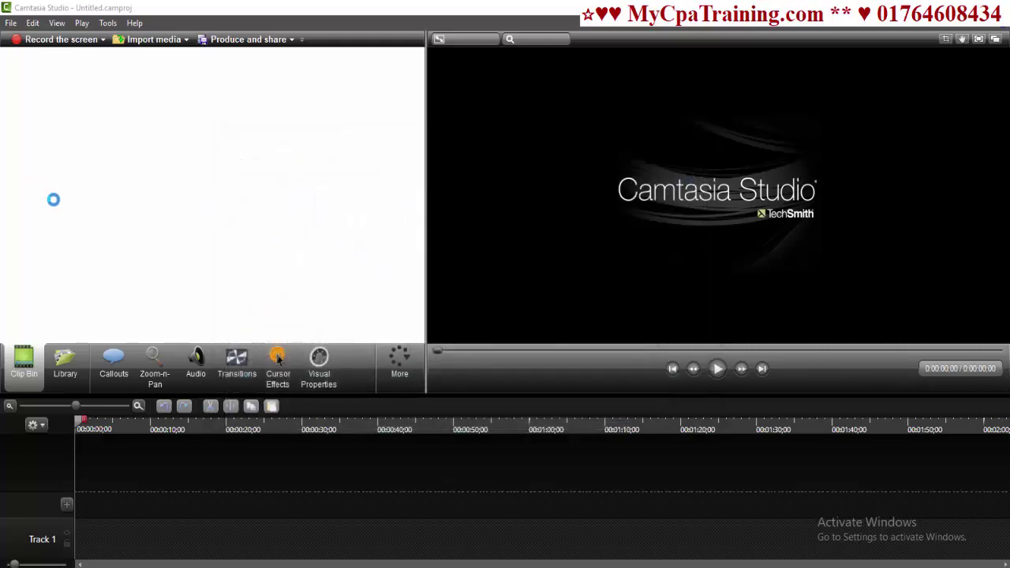
Add the imported ShortForm-Generic clip to Track 1 and return the playhead to the start of the timeline
right_click(35, 99)
click(138, 108)
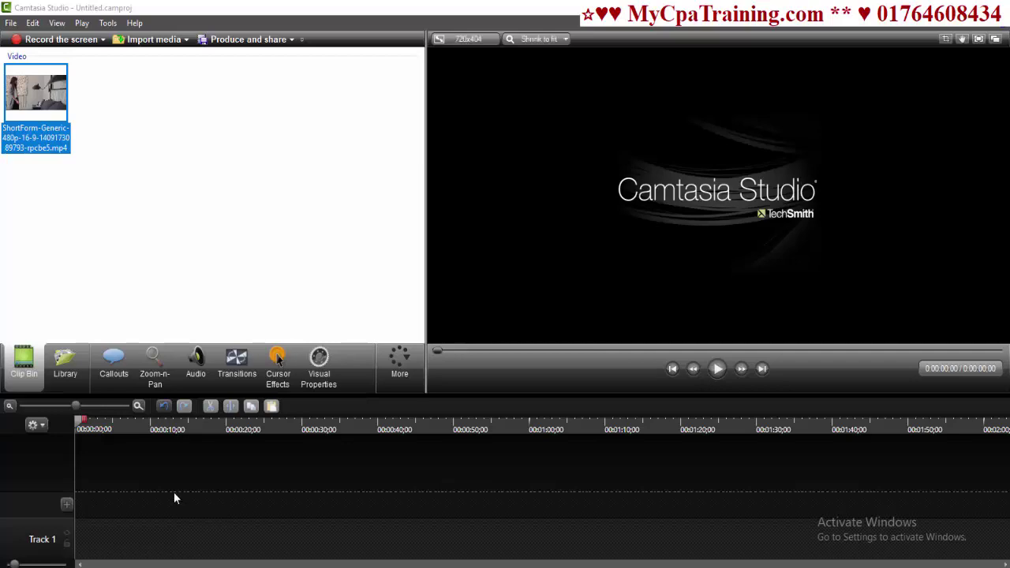
click(262, 432)
drag(268, 446, 77, 467)
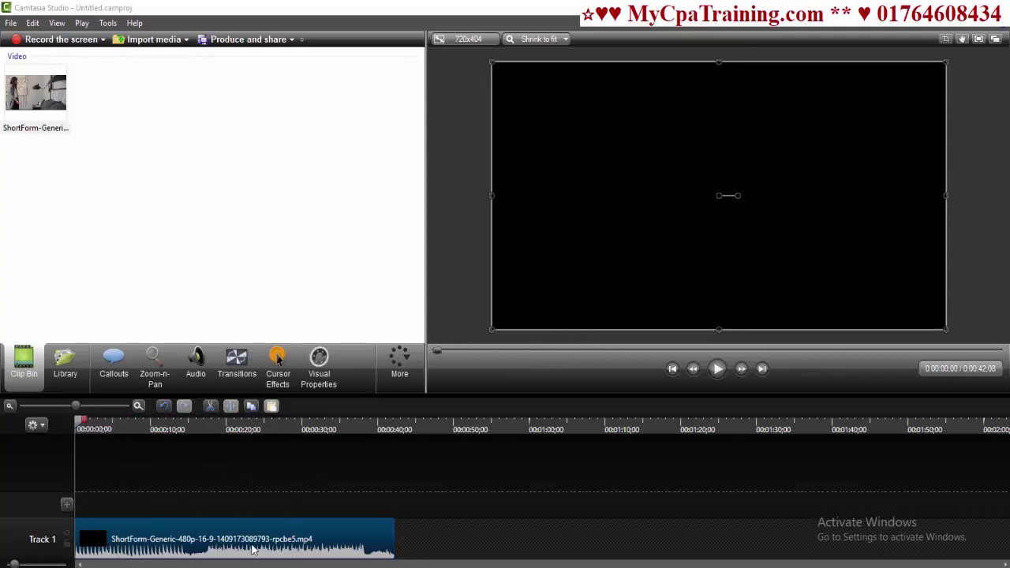
click(201, 557)
Switch to Chrome, go to the Amazon page of the Belkin Boost Up Wireless Charging Dock and close its video viewer
mouse_move(480, 567)
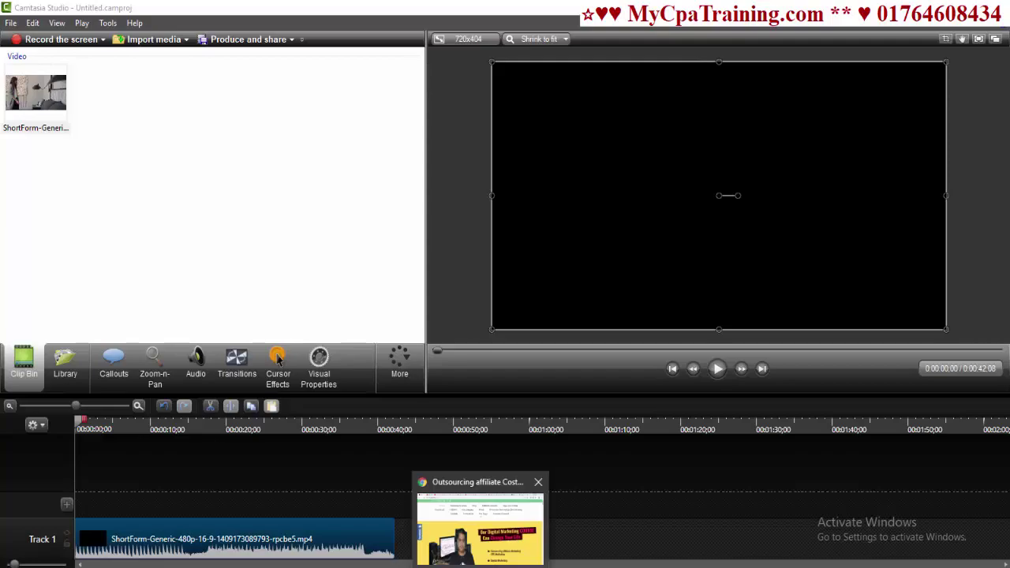
click(481, 513)
click(222, 11)
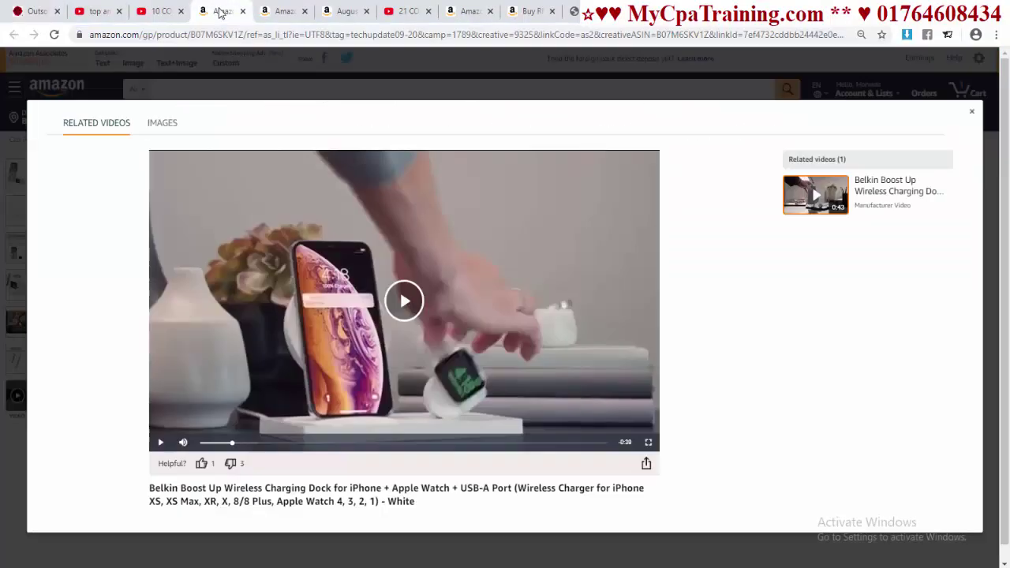
click(971, 111)
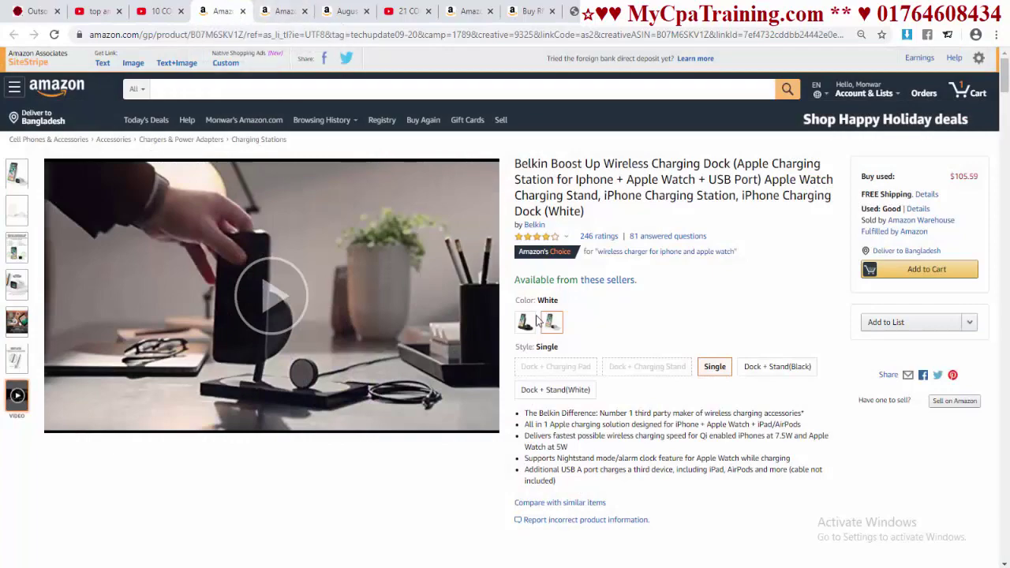
Open the Amazon page of the Belkin QODE Ultimate Keyboard Case and play its Ultimate Keyboard Demo video
scroll(536, 318, down, 7)
scroll(523, 321, up, 3)
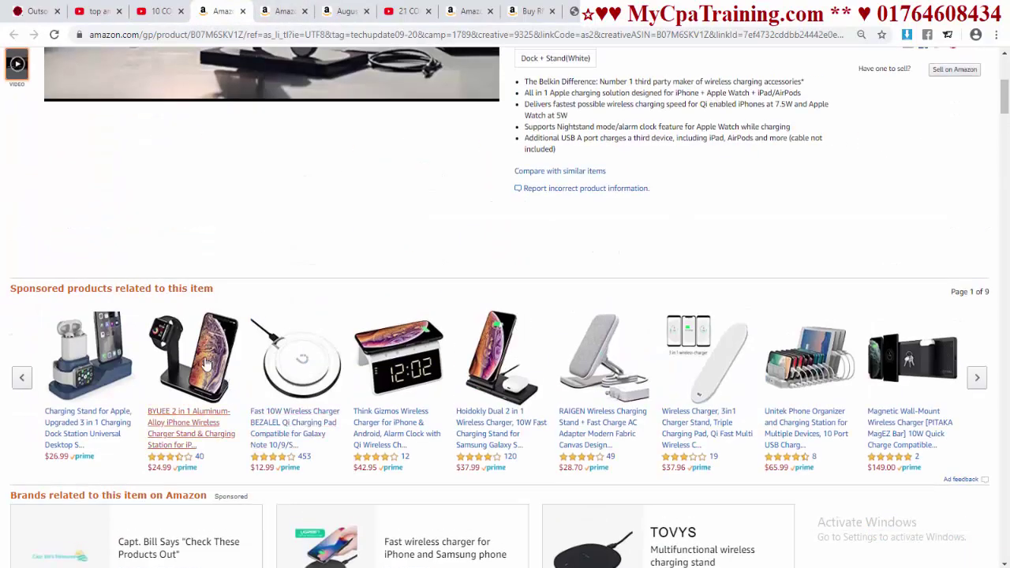
click(403, 363)
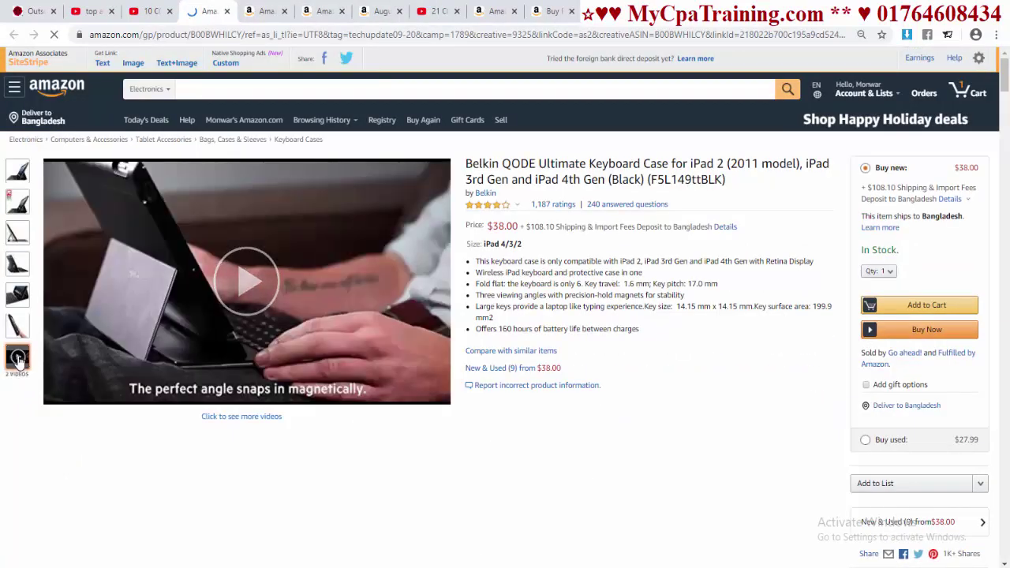
click(252, 343)
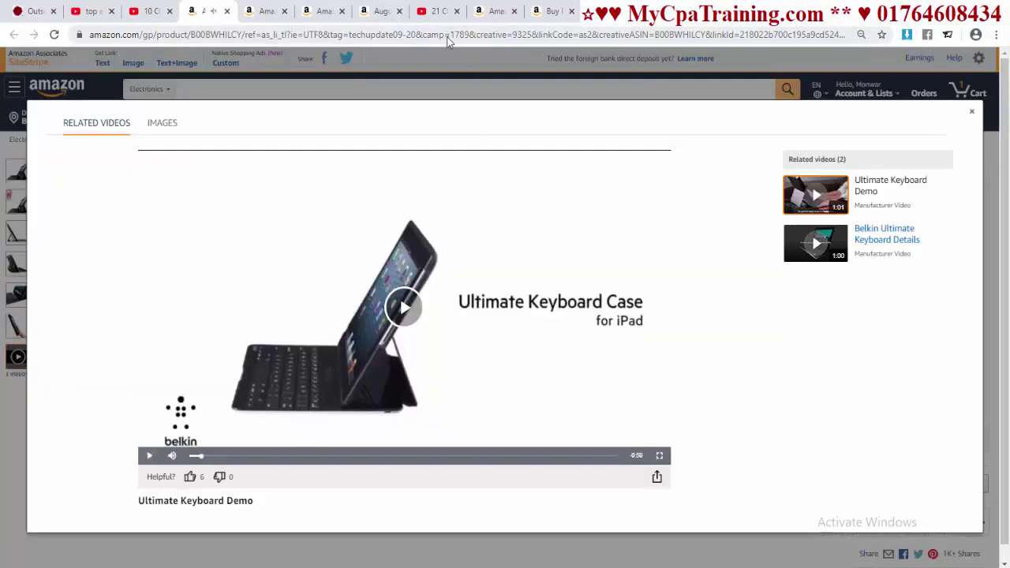
Open the Ultimate Keyboard Demo video from its own video address and copy the full URL
double_click(512, 34)
right_click(471, 261)
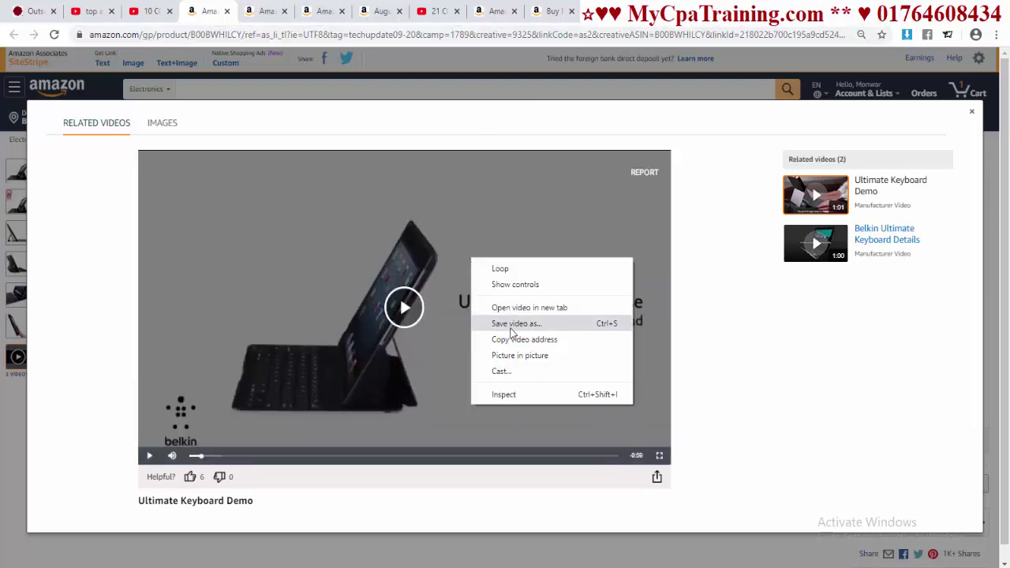
click(541, 340)
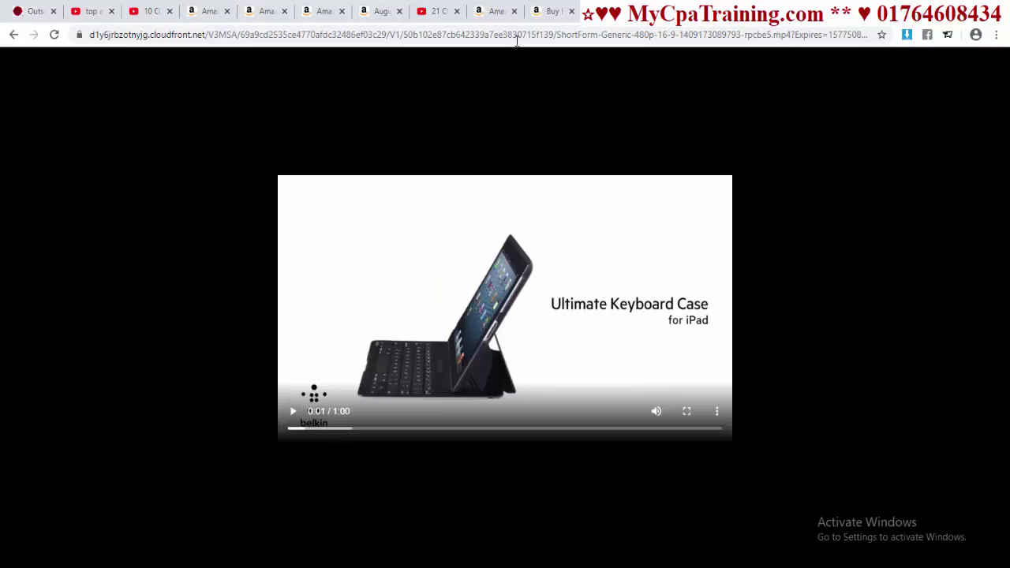
click(517, 40)
right_click(516, 40)
click(537, 115)
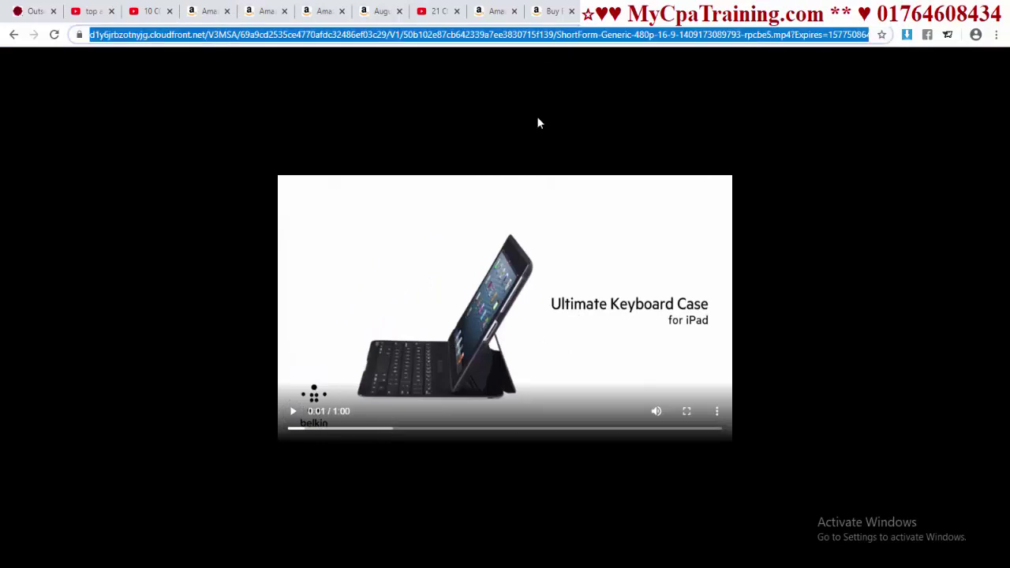
Switch to KeepVid Pro and start downloading the keyboard case video from the copied URL
click(591, 563)
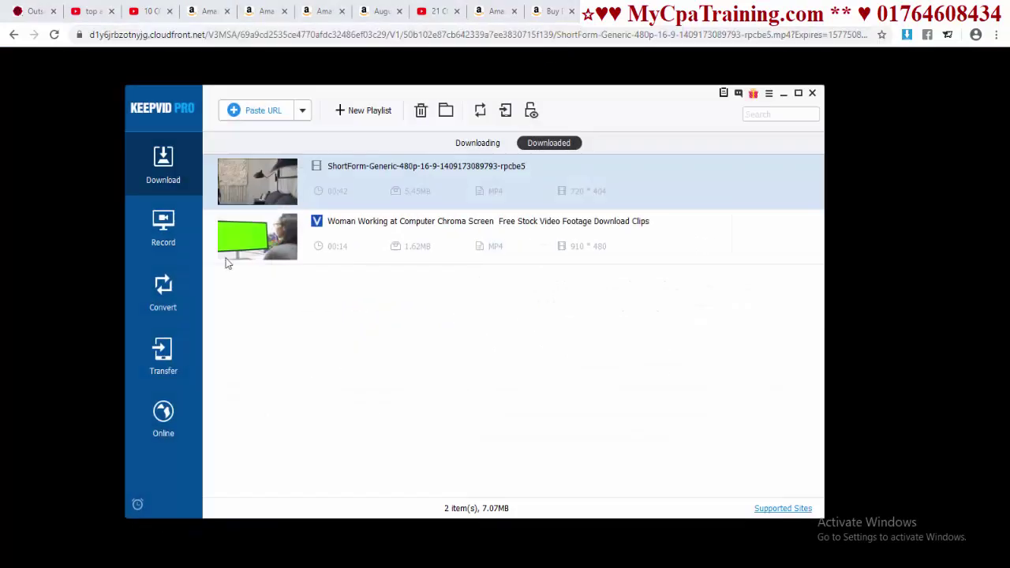
click(36, 11)
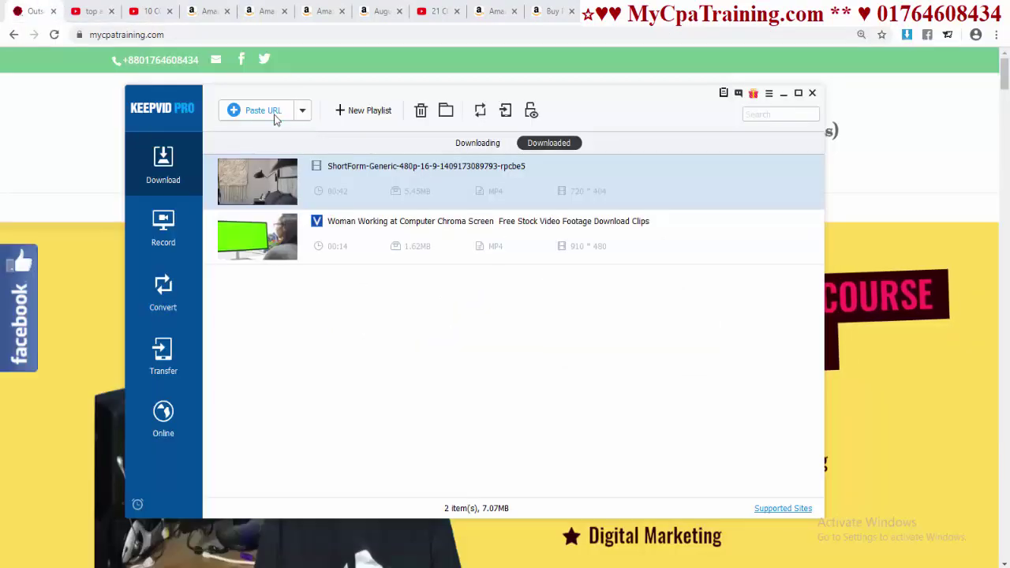
click(260, 110)
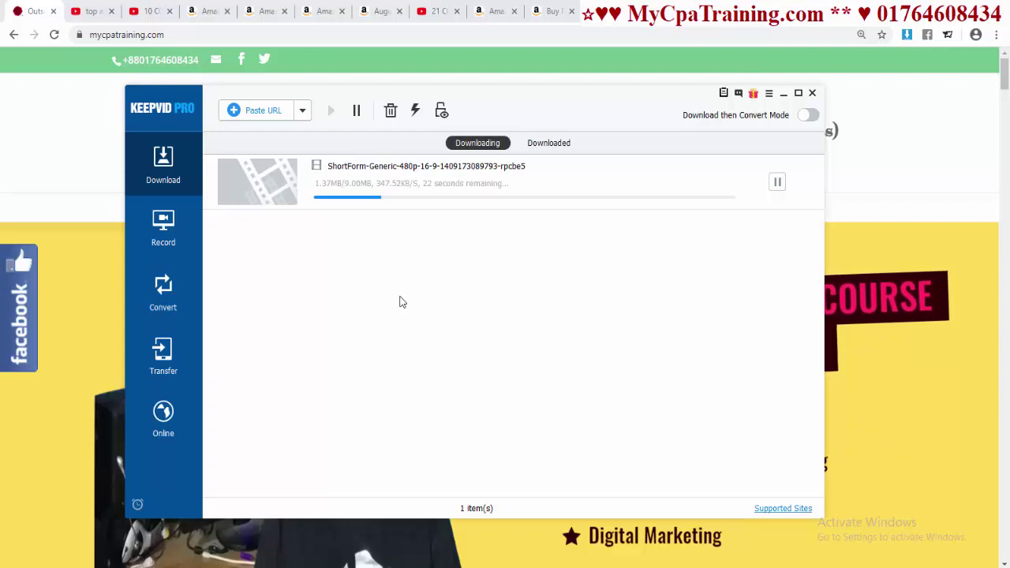
Select the downloaded keyboard case video, open its download folder and cut the ShortForm-Generic file
click(542, 144)
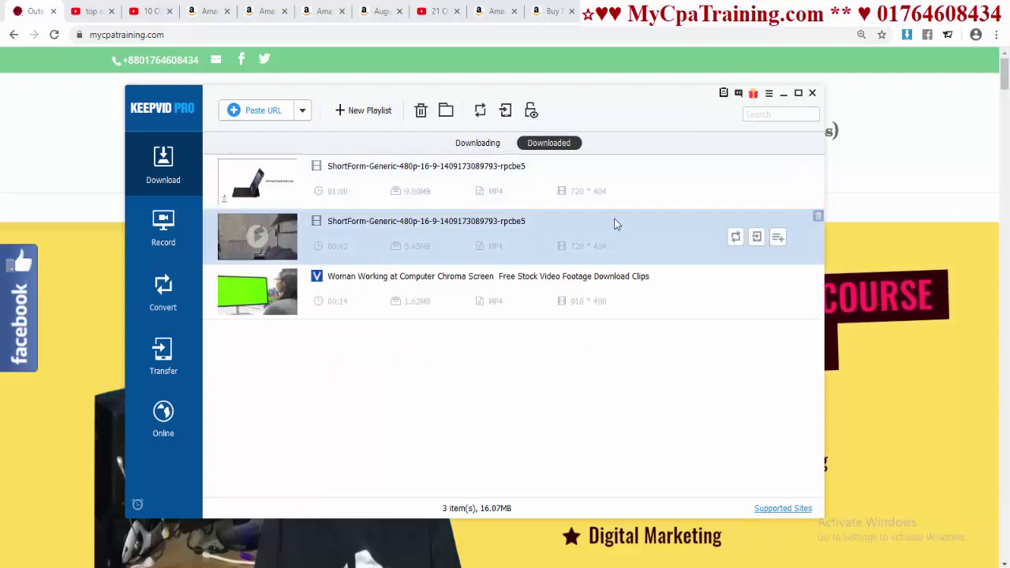
click(285, 192)
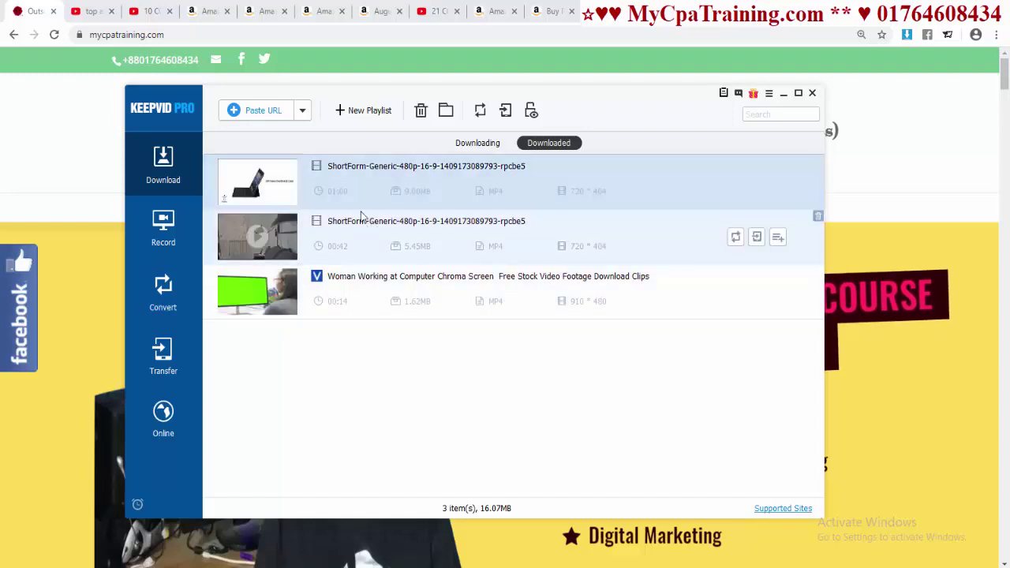
click(446, 111)
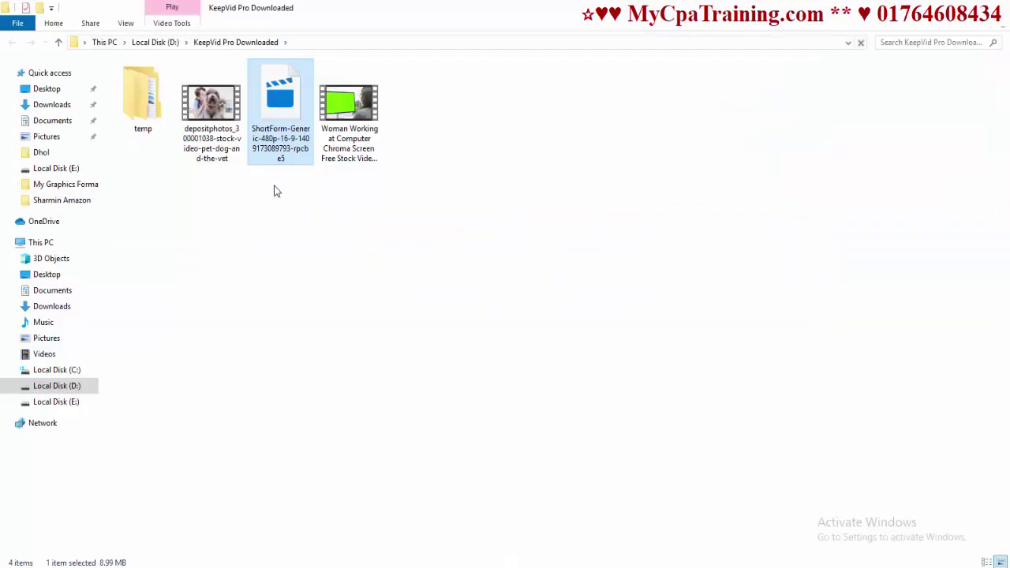
right_click(278, 114)
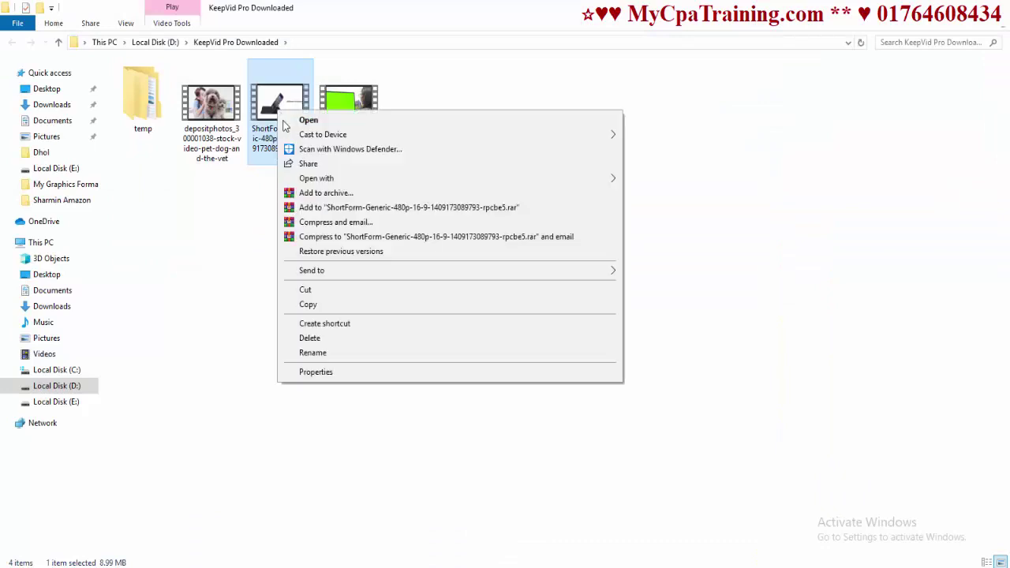
click(311, 289)
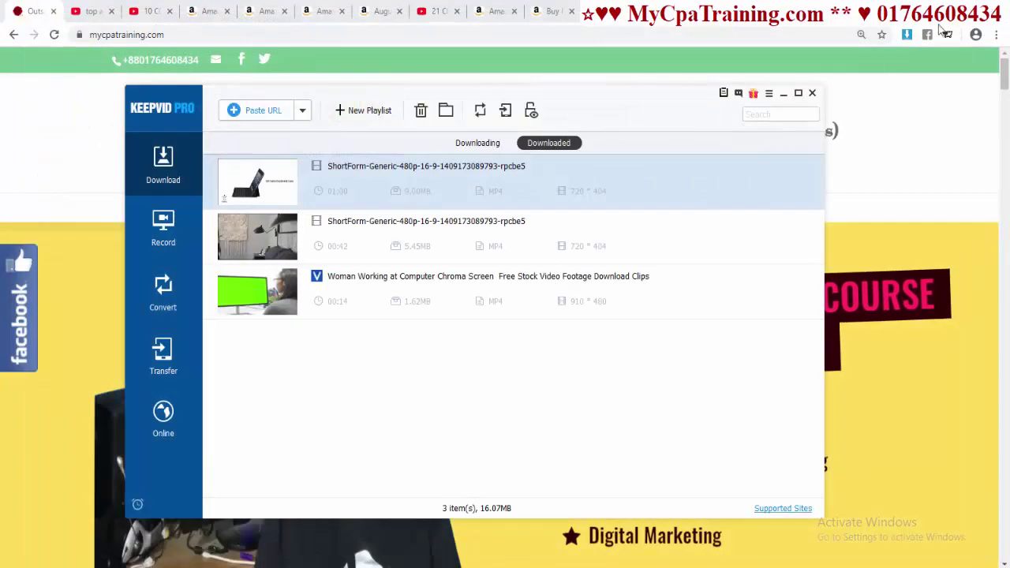
Return to Camtasia Studio and import the downloaded keyboard case video as a second clip
click(995, 14)
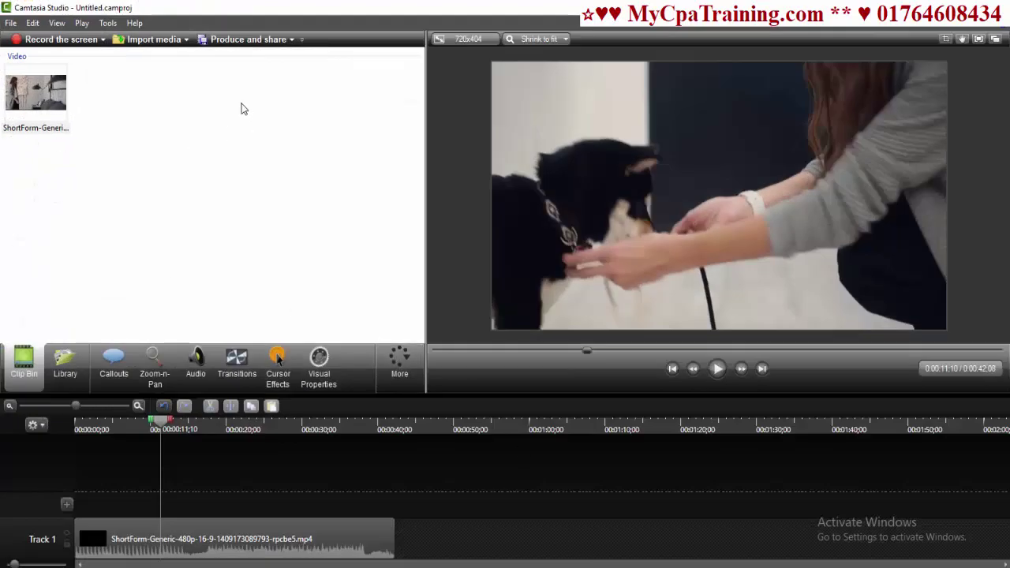
right_click(135, 100)
click(164, 107)
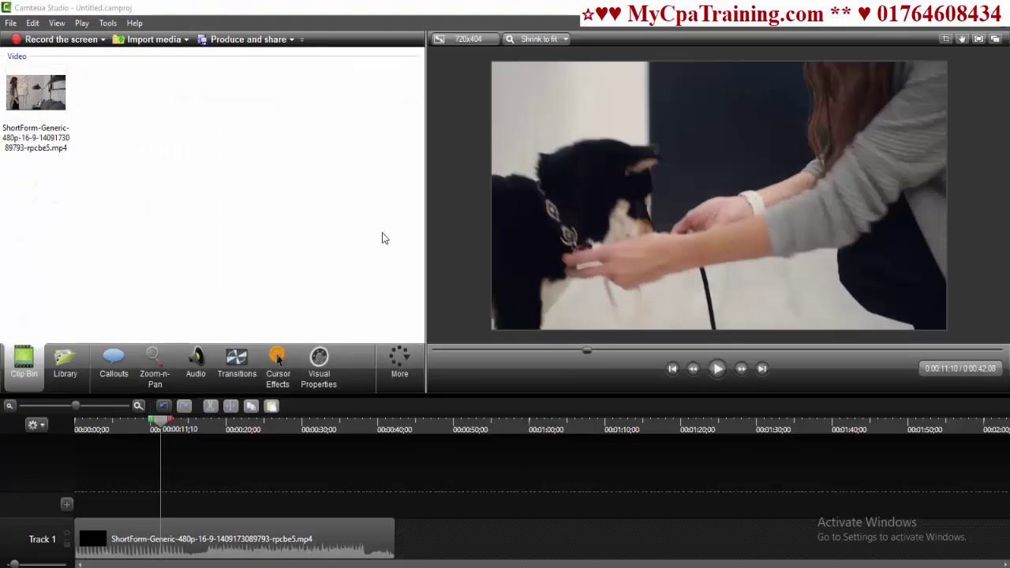
double_click(360, 241)
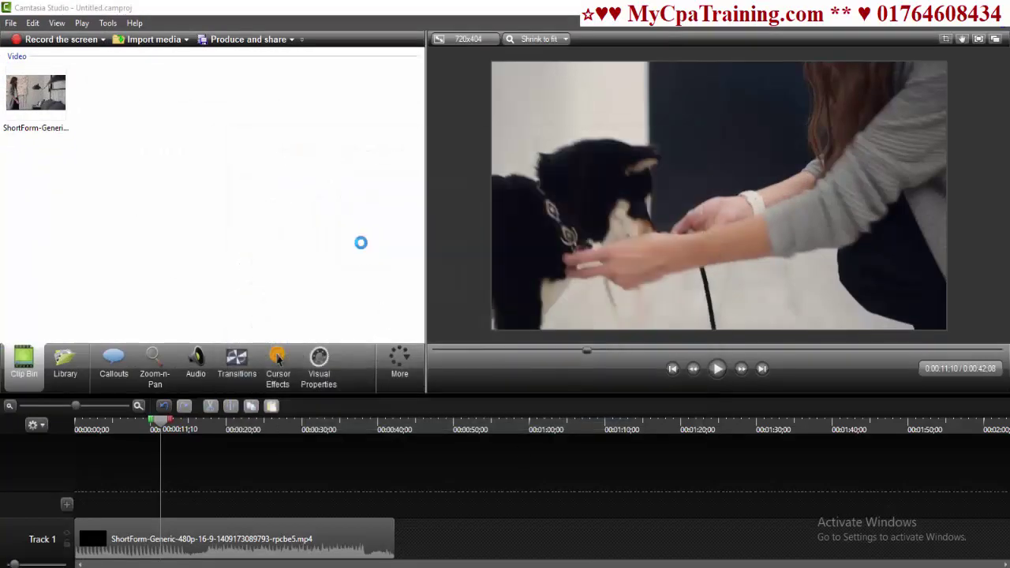
Place 555.mp4 on Track 1 directly after the ShortForm-Generic clip and scrub through the second clip
drag(27, 95, 471, 543)
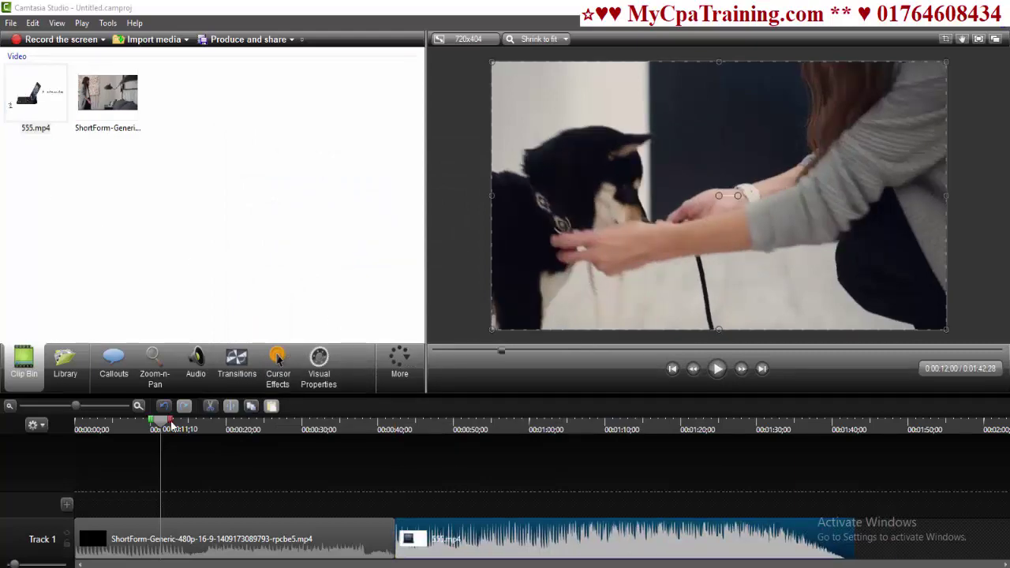
click(446, 462)
drag(451, 462, 566, 489)
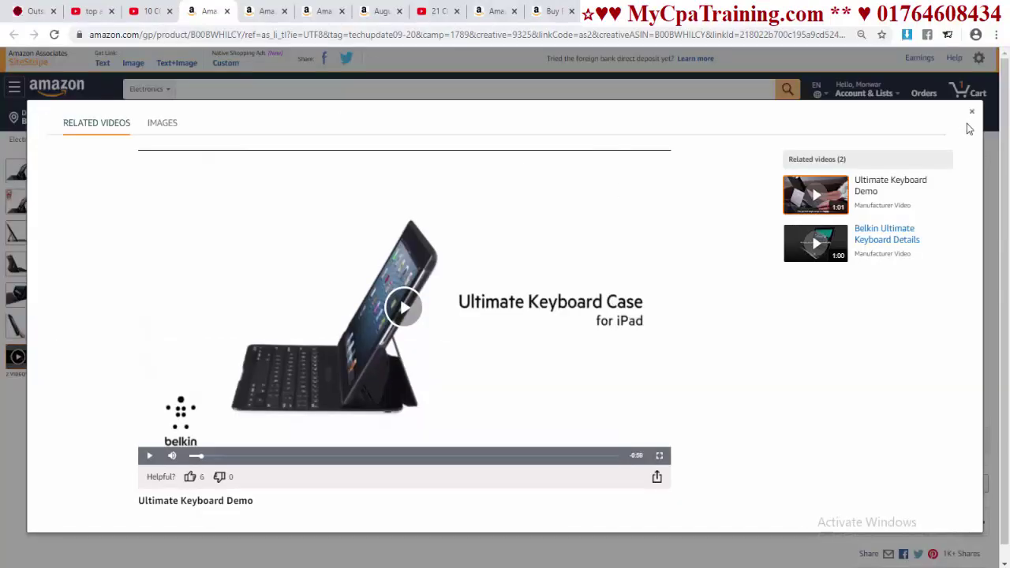
Switch to the Amazon keyboard case page, close the video viewer and download the main product image with the image downloader extension
click(971, 114)
click(16, 170)
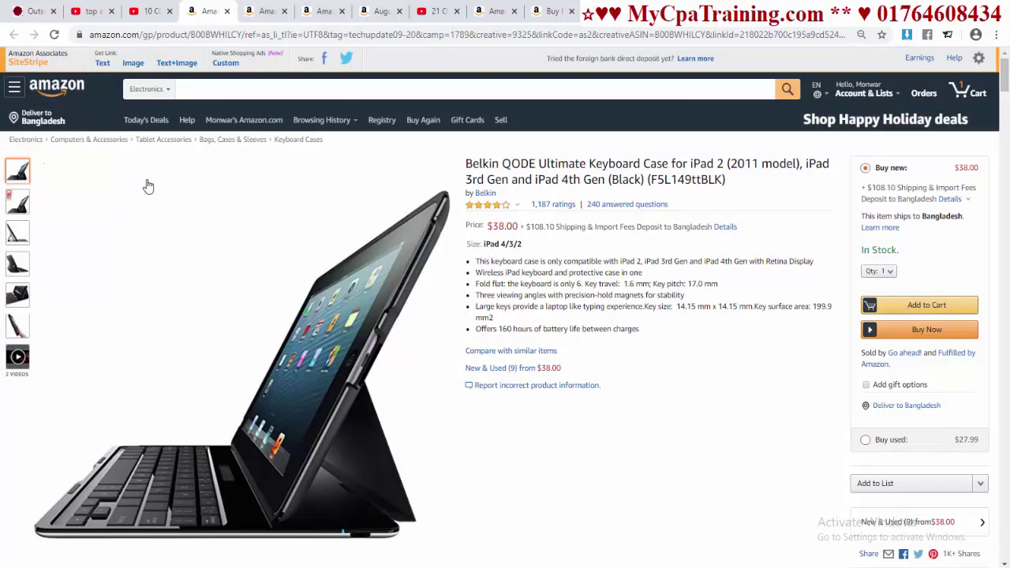
click(906, 36)
scroll(723, 314, down, 2)
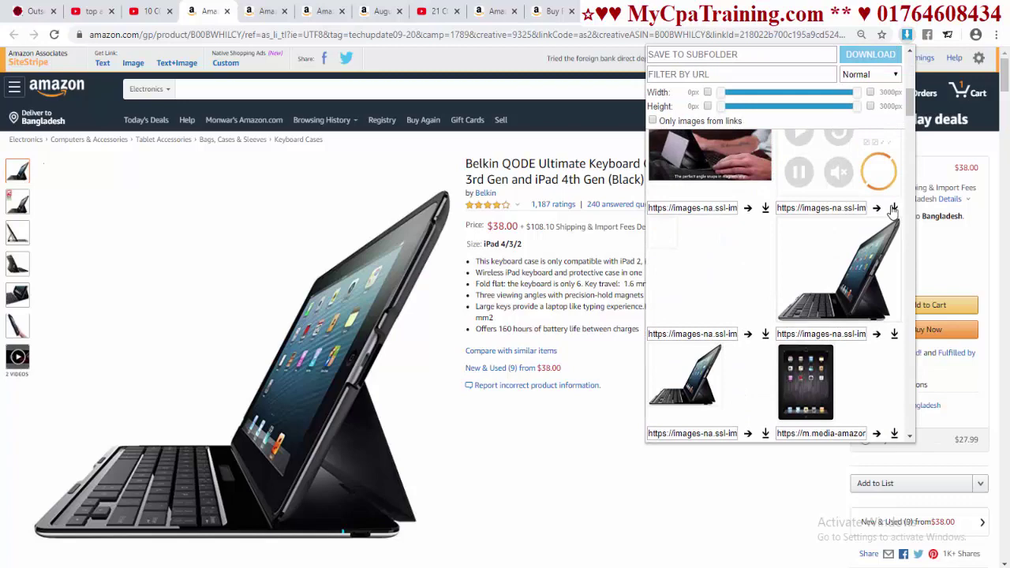
click(892, 207)
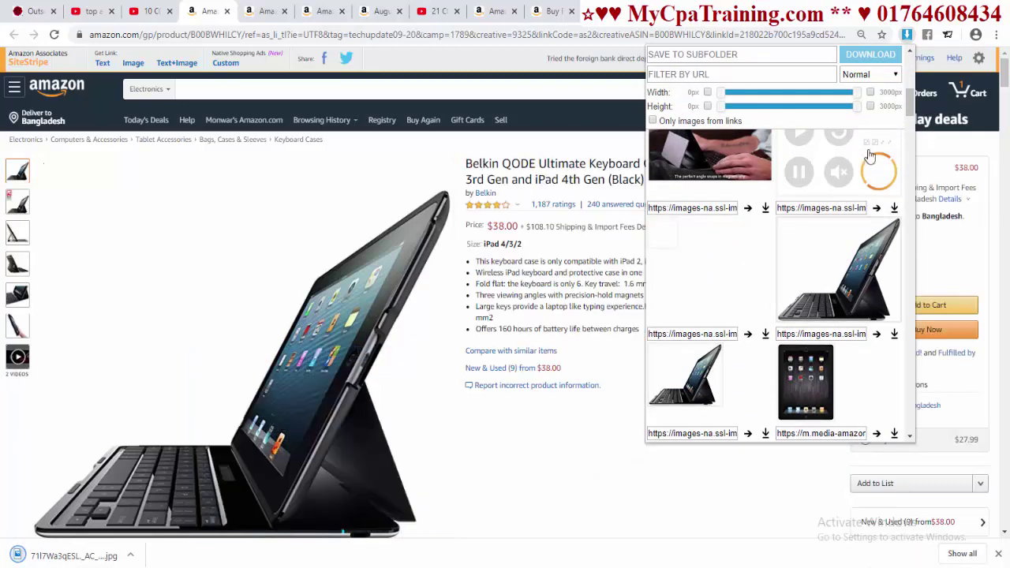
click(1006, 75)
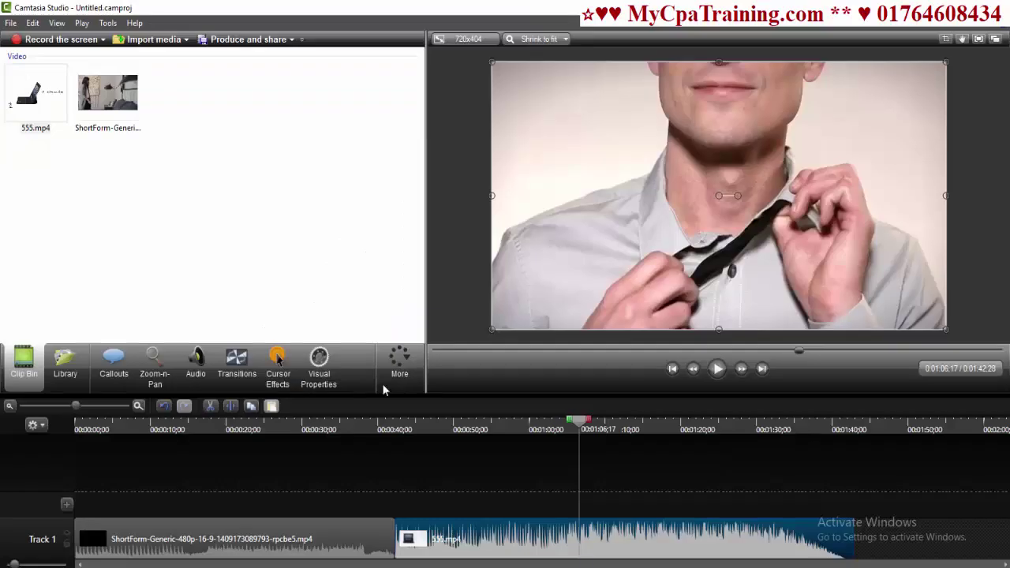
Return to Camtasia Studio and import the 71I7Wa3qESL._AC_SX679_ product image from the Downloads folder
right_click(139, 176)
click(193, 184)
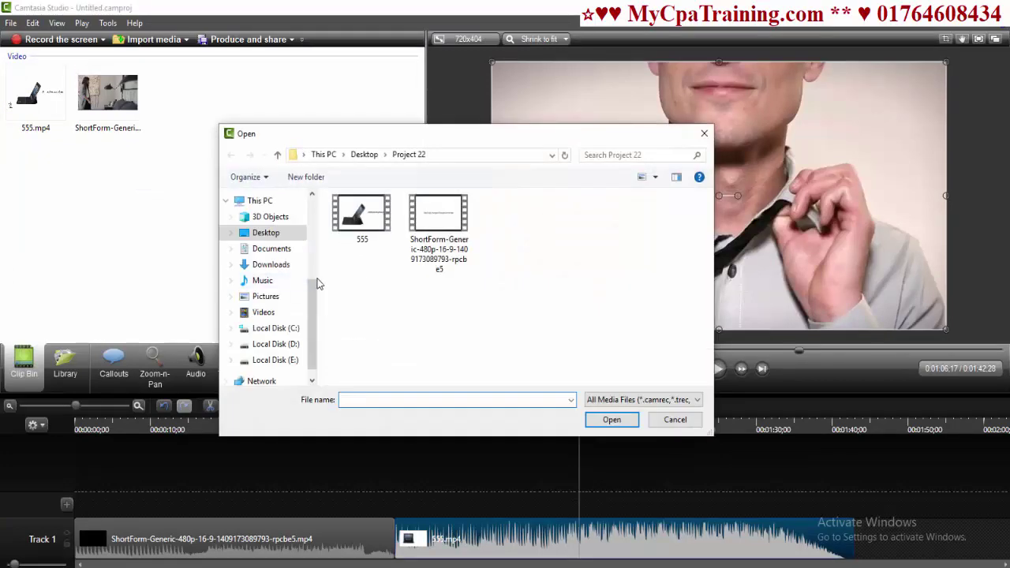
click(265, 268)
scroll(541, 308, down, 5)
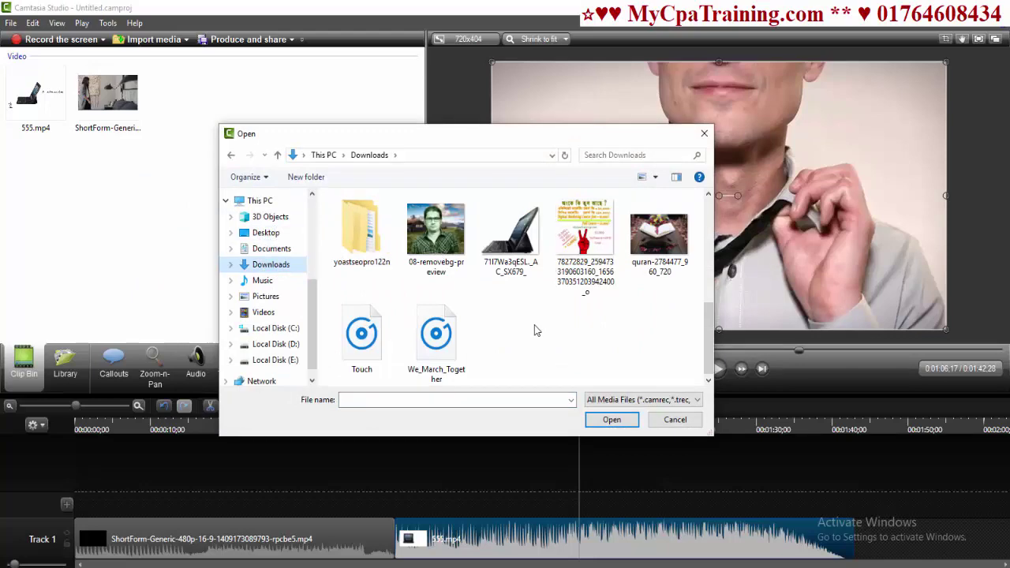
double_click(510, 237)
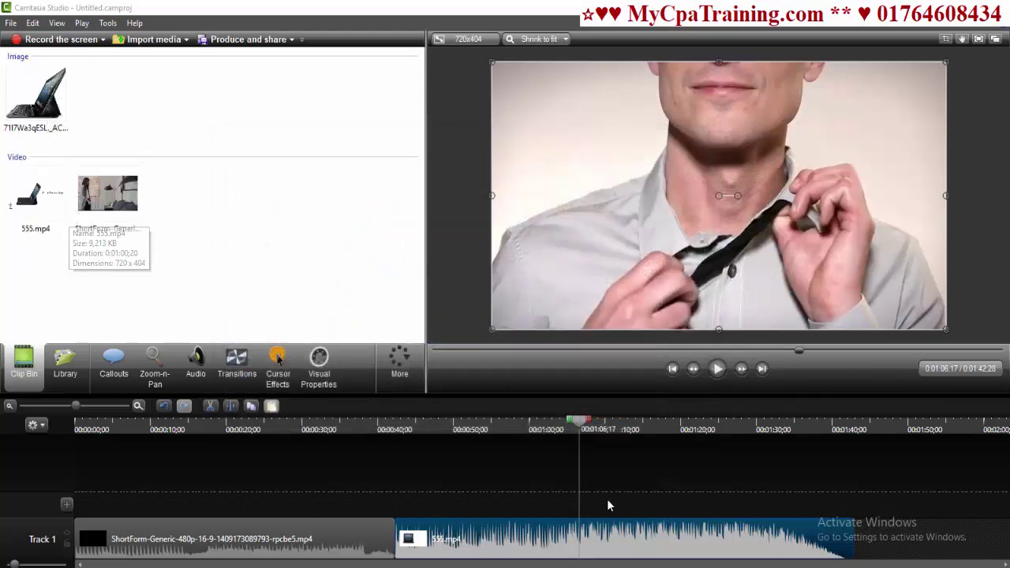
Separate the video and audio of the ShortForm-Generic clip and delete its audio
drag(469, 429, 561, 435)
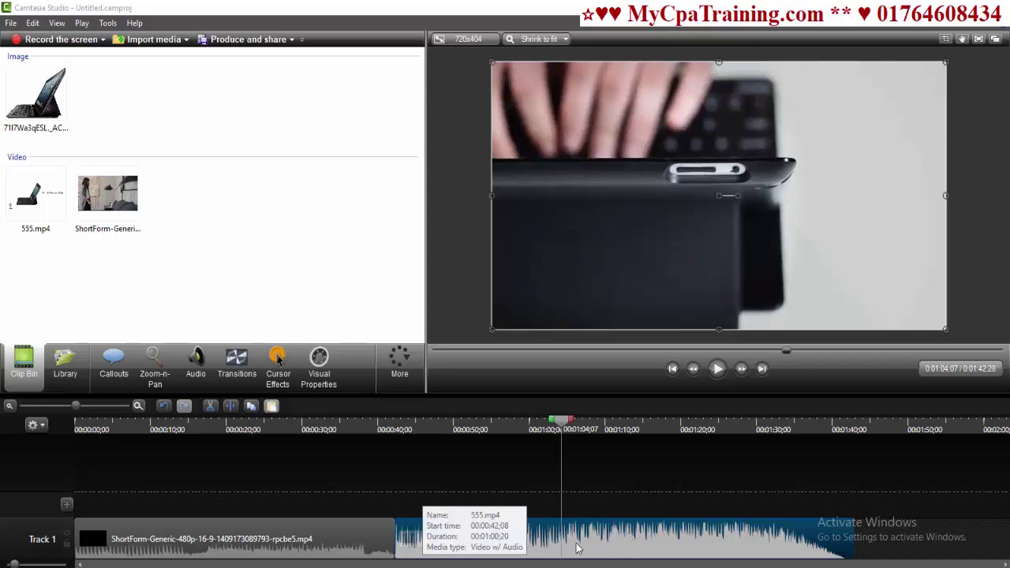
click(250, 557)
drag(252, 556, 259, 548)
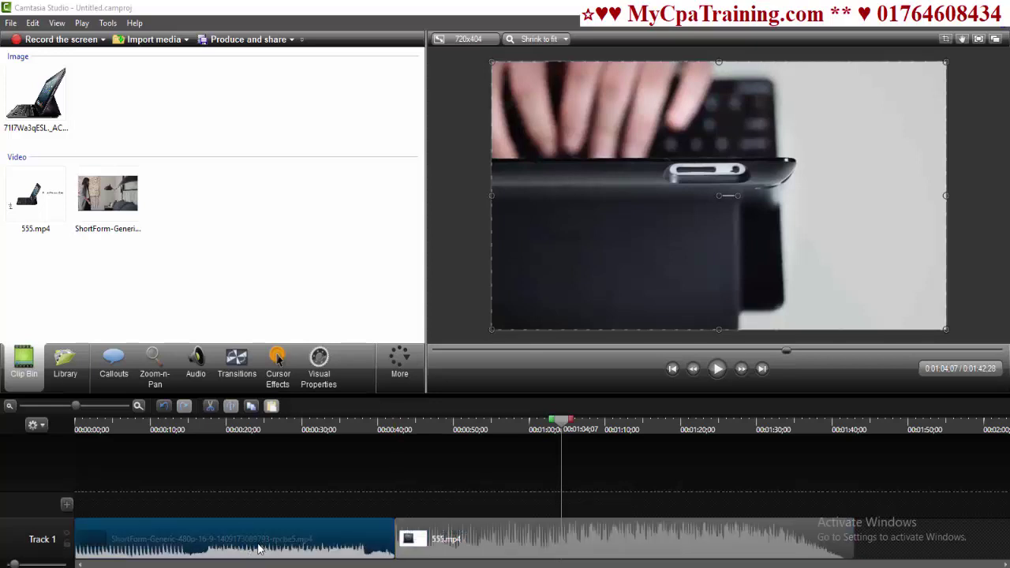
right_click(259, 550)
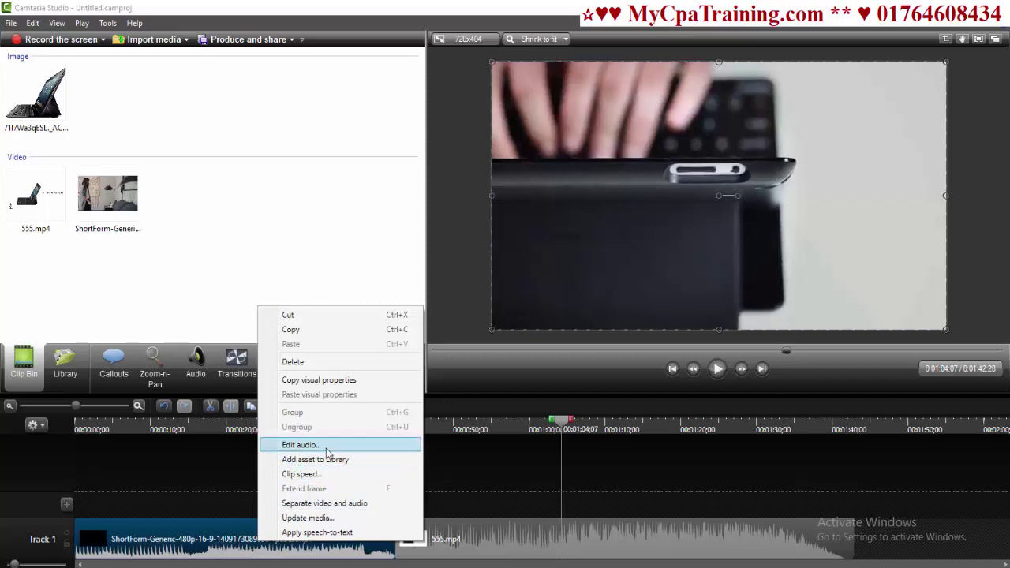
click(341, 505)
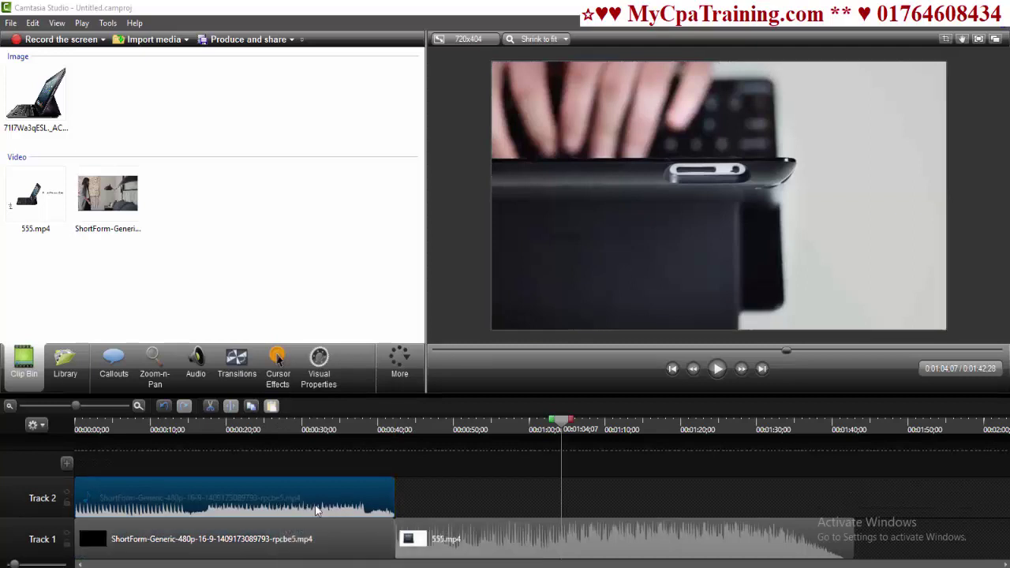
key(Delete)
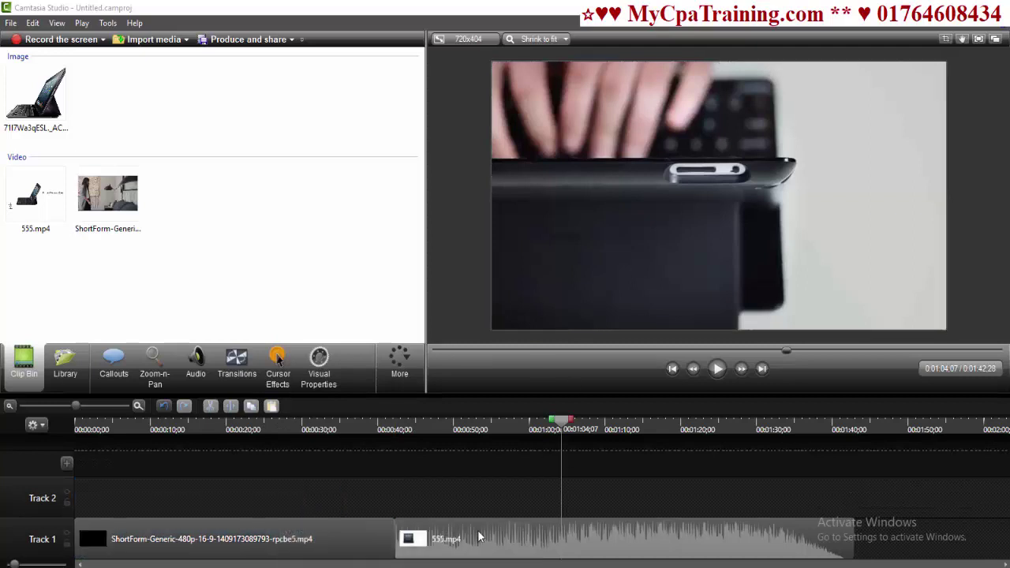
Separate the video and audio of the 555.mp4 clip and delete its audio from Track 2
click(509, 548)
right_click(509, 548)
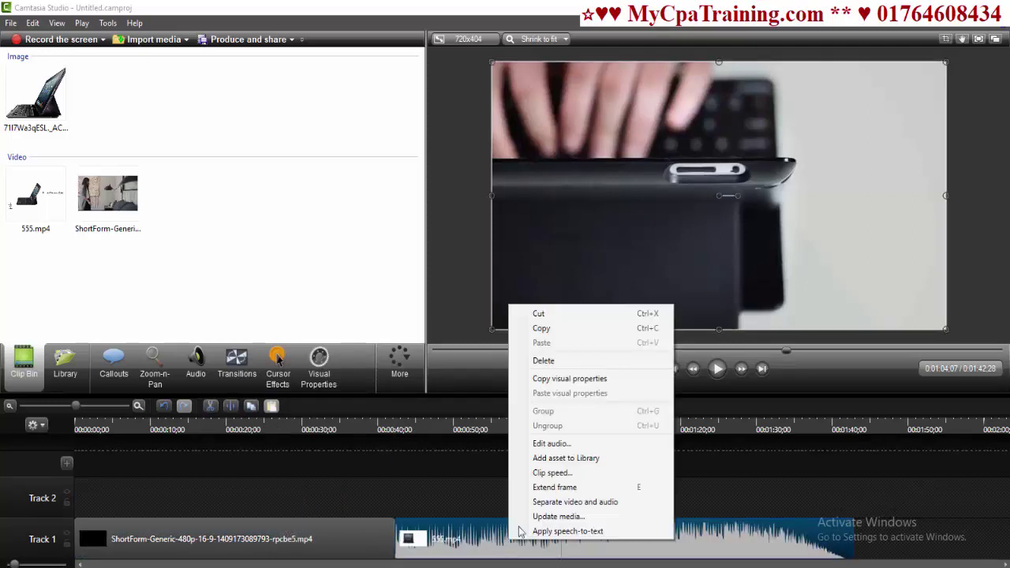
click(554, 502)
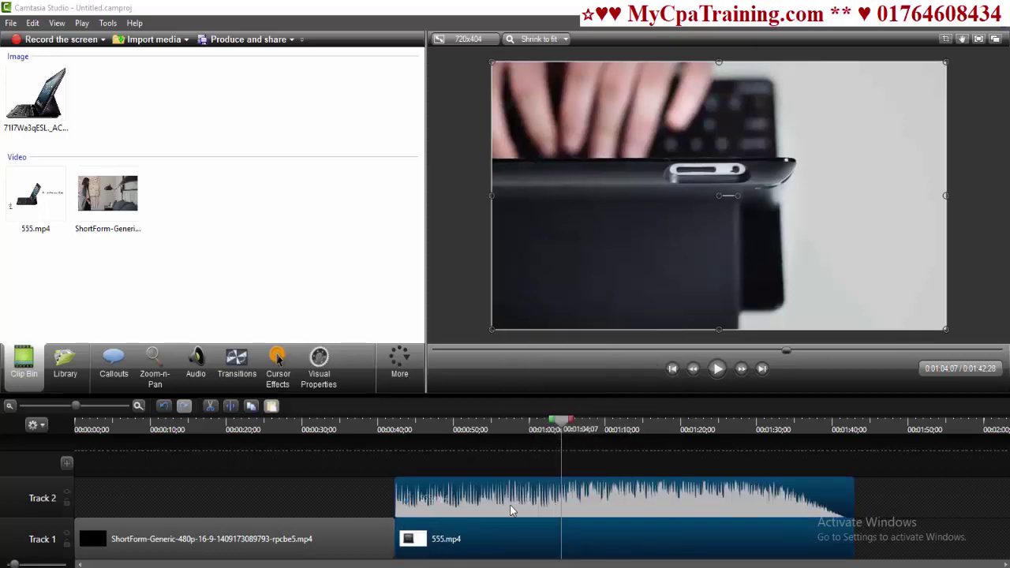
click(646, 502)
key(Delete)
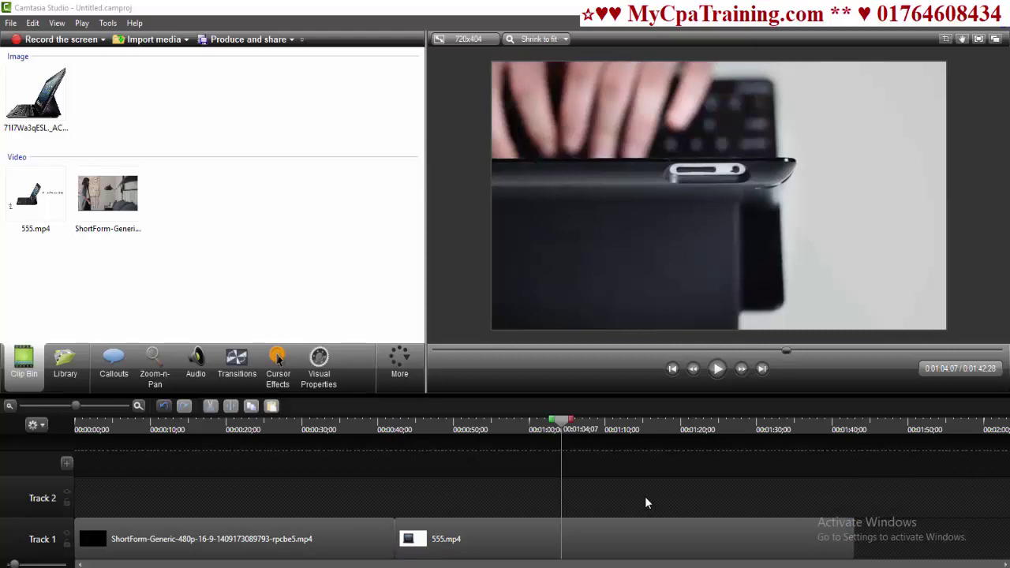
Split the 555.mp4 clip at 0:00:58;20 and move its second part later on Track 1 to leave a gap
drag(552, 425, 530, 436)
click(717, 368)
click(717, 368)
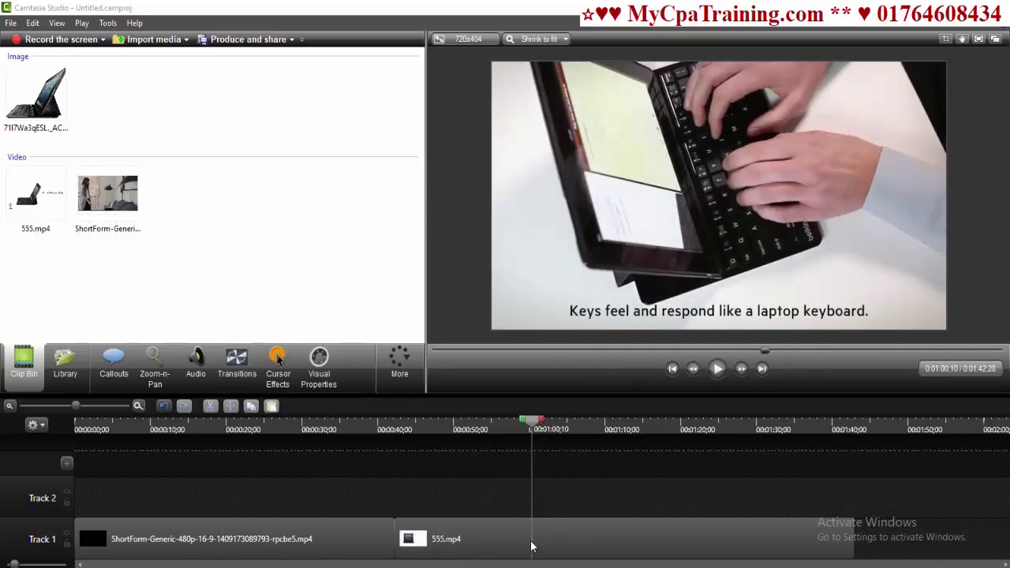
mouse_move(535, 437)
mouse_down()
mouse_move(509, 426)
mouse_move(519, 433)
mouse_up()
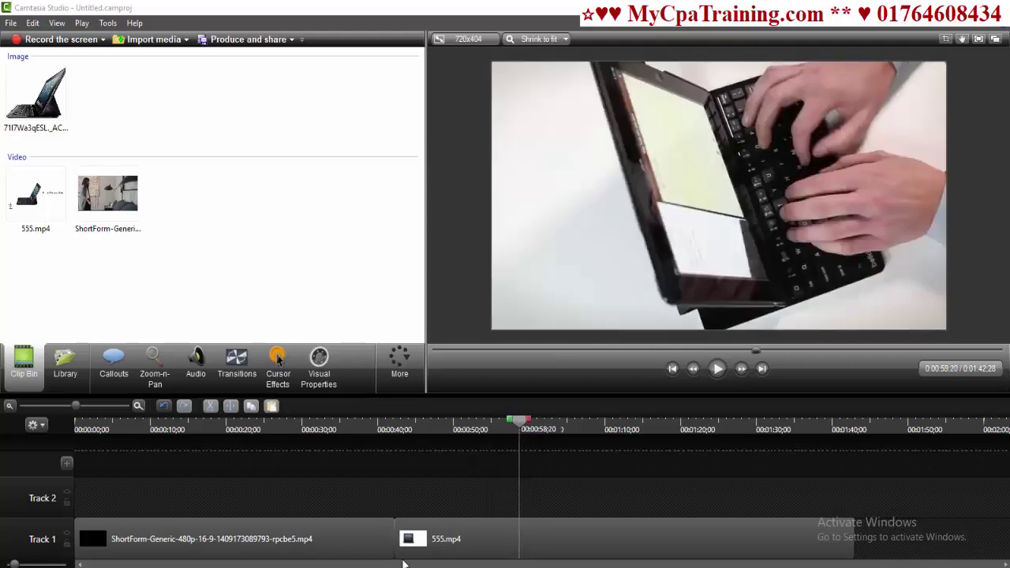
click(552, 546)
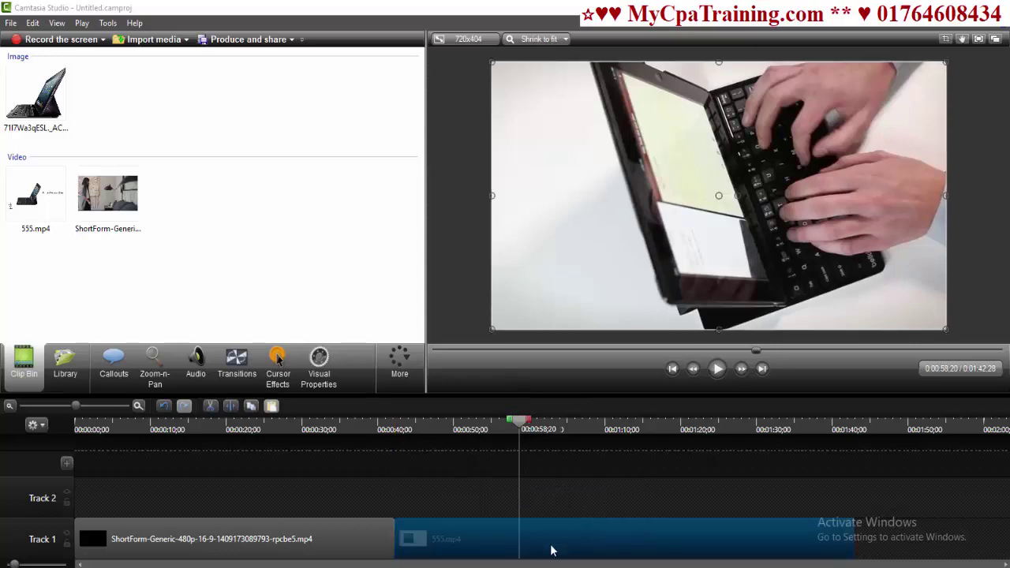
click(230, 405)
drag(567, 548, 698, 480)
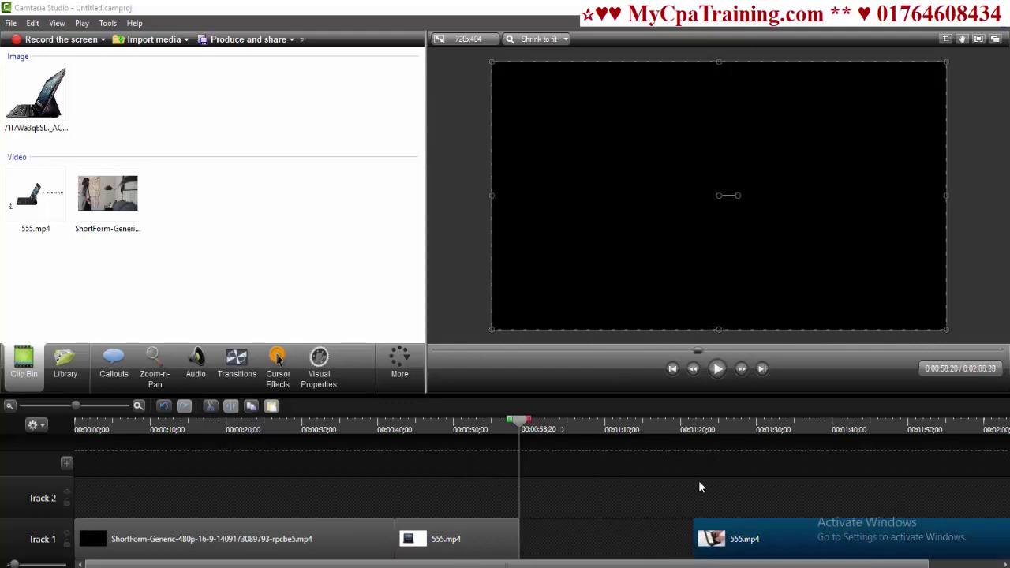
Insert the product image in the gap on Track 1 and move the second part of 555.mp4 directly behind it
click(47, 103)
drag(38, 107, 564, 542)
drag(753, 537, 618, 538)
Preview the Flip transition and play the cut between the ShortForm-Generic clip and 555.mp4
drag(524, 428, 398, 448)
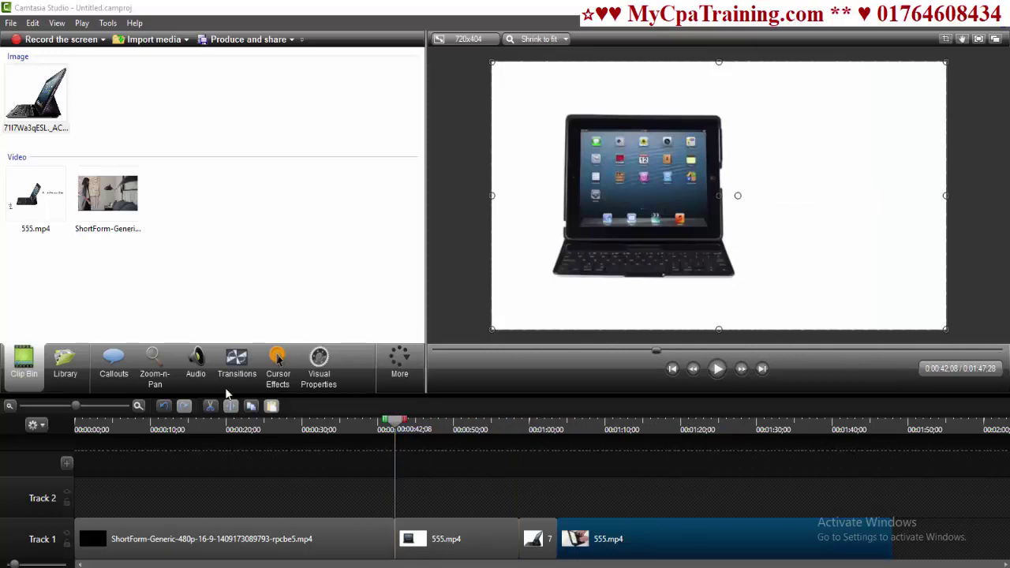
click(230, 385)
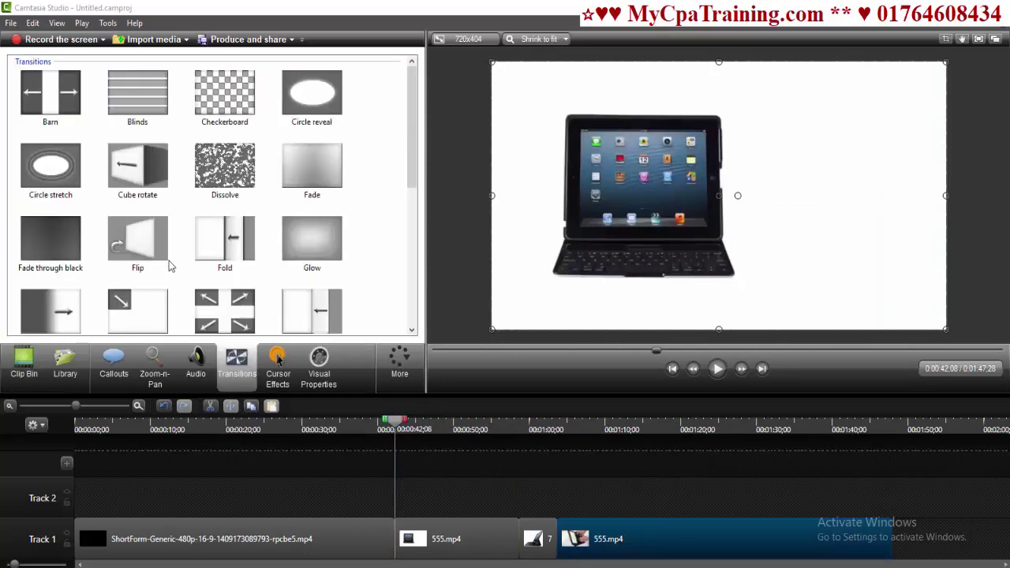
click(136, 250)
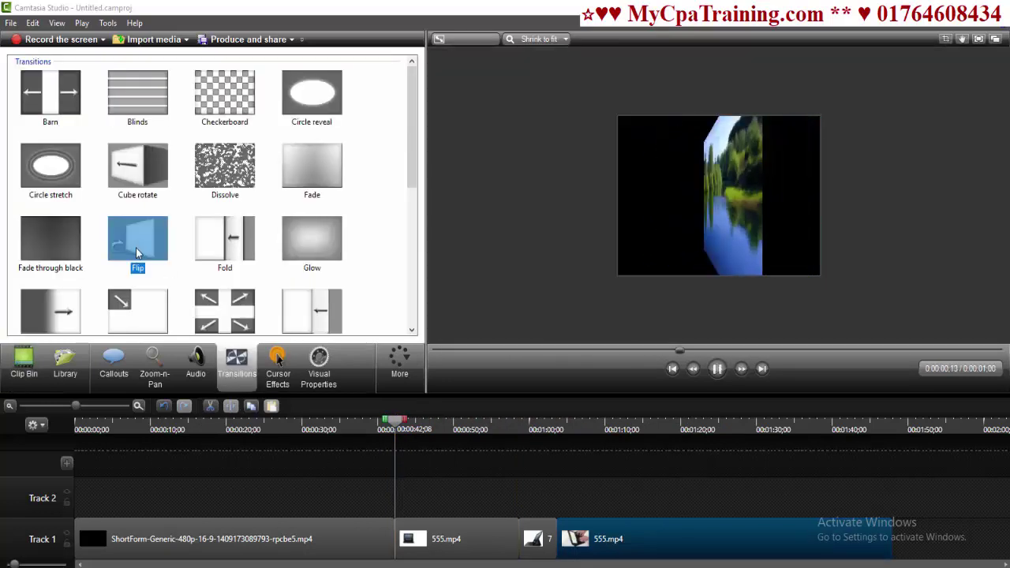
click(399, 429)
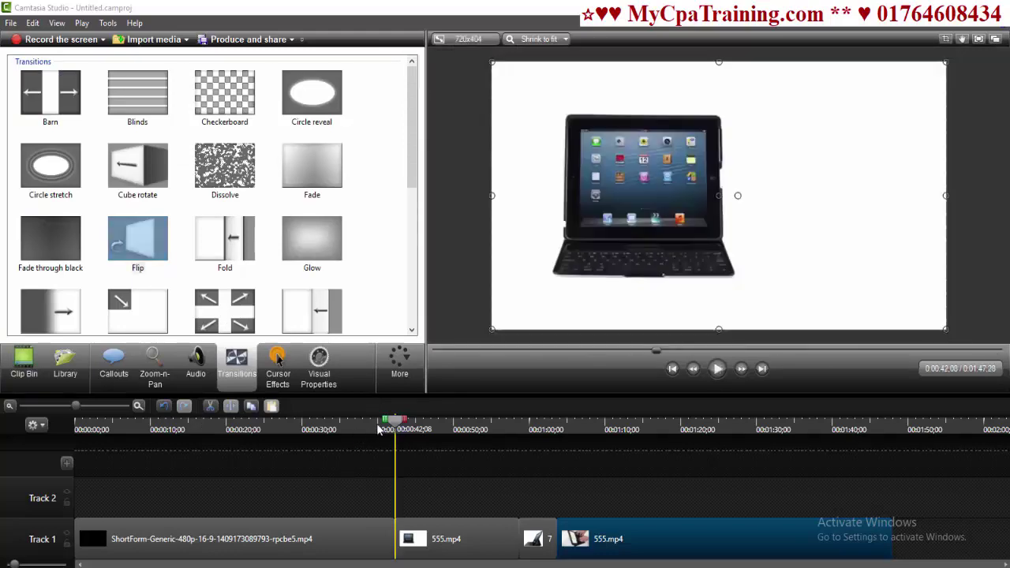
click(710, 369)
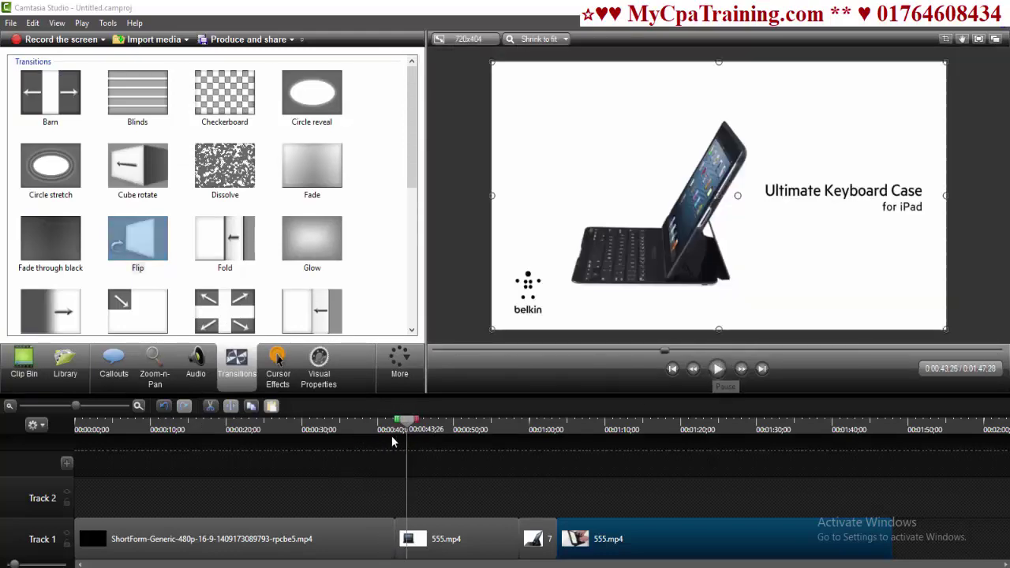
Preview the Checkerboard transition and play the cut from 555.mp4 to the product image
drag(401, 429, 518, 429)
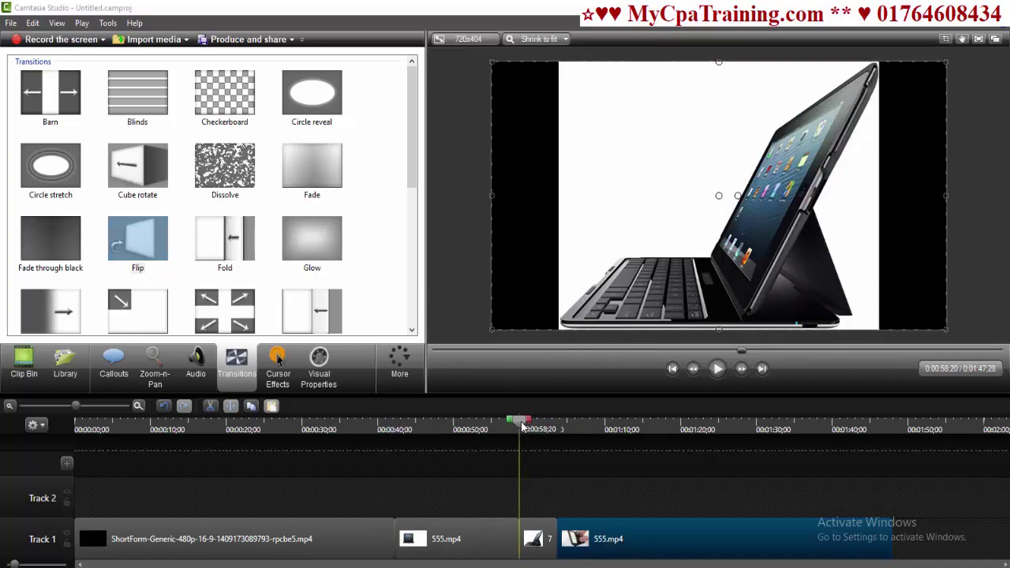
click(233, 124)
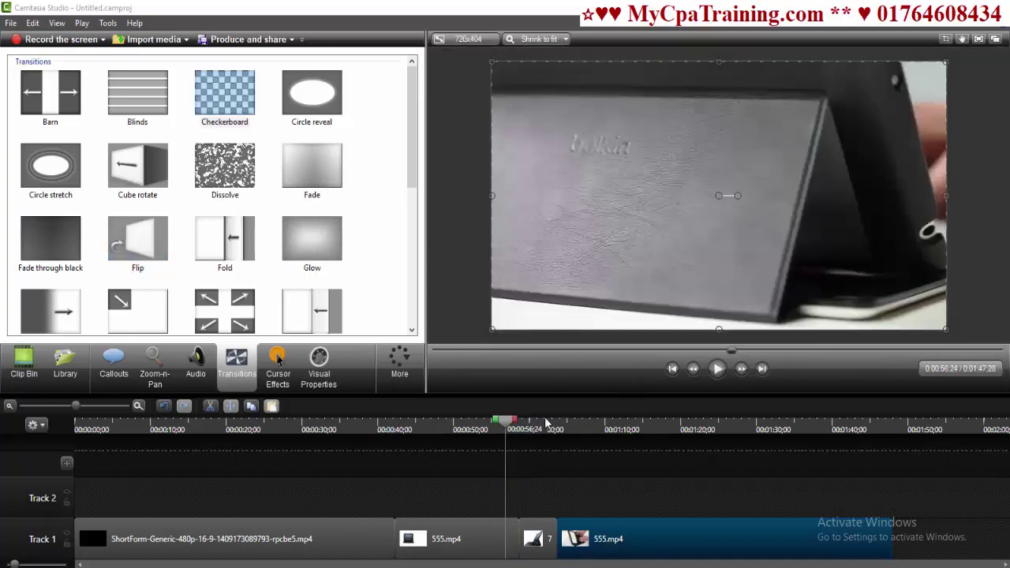
click(706, 372)
click(716, 369)
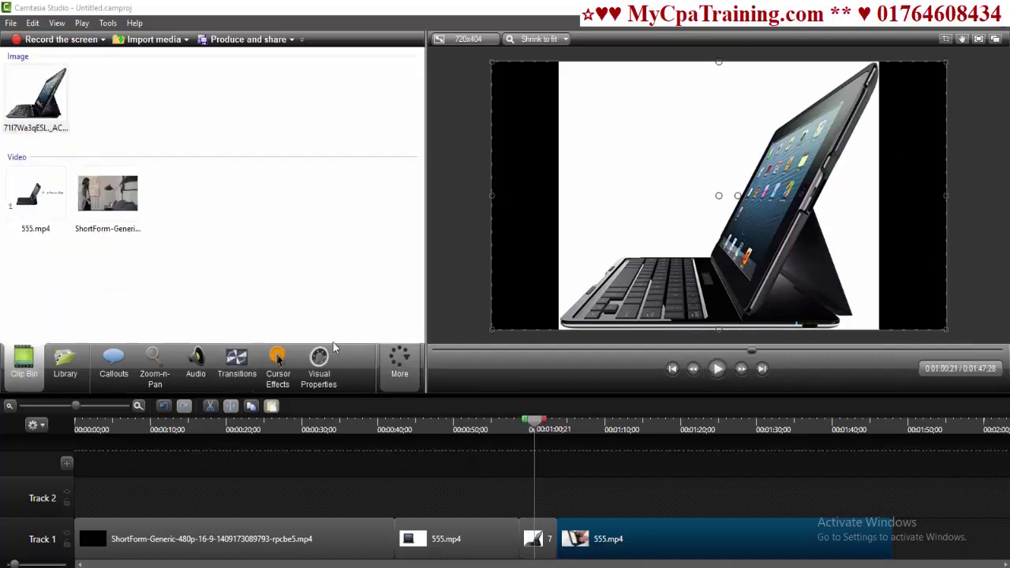
Import the Touch audio file from the Downloads folder into the clip bin
right_click(202, 101)
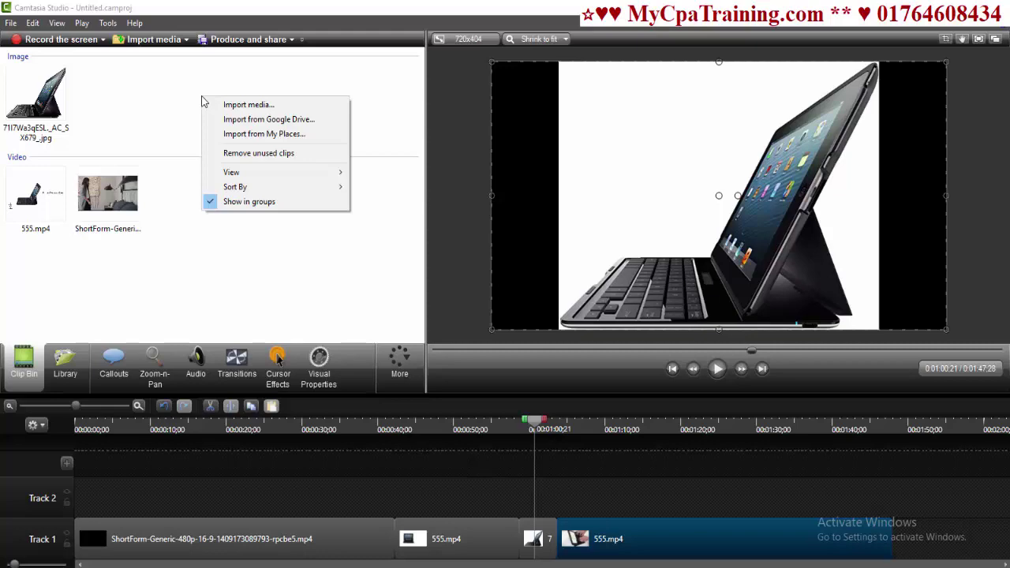
click(251, 105)
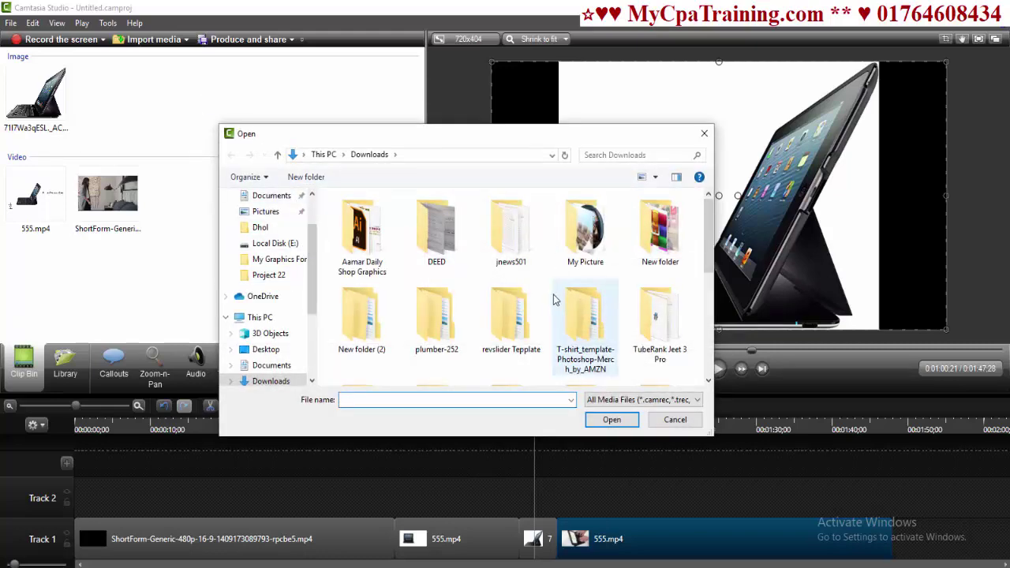
scroll(550, 297, down, 5)
double_click(361, 351)
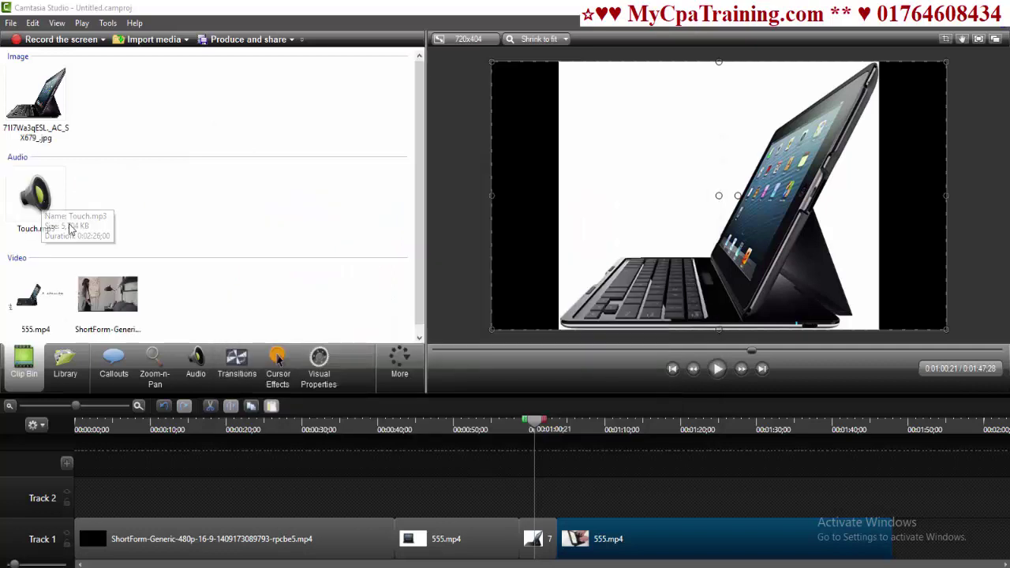
Add Touch.mp3 to Track 2 and move it to the start of the timeline
click(33, 204)
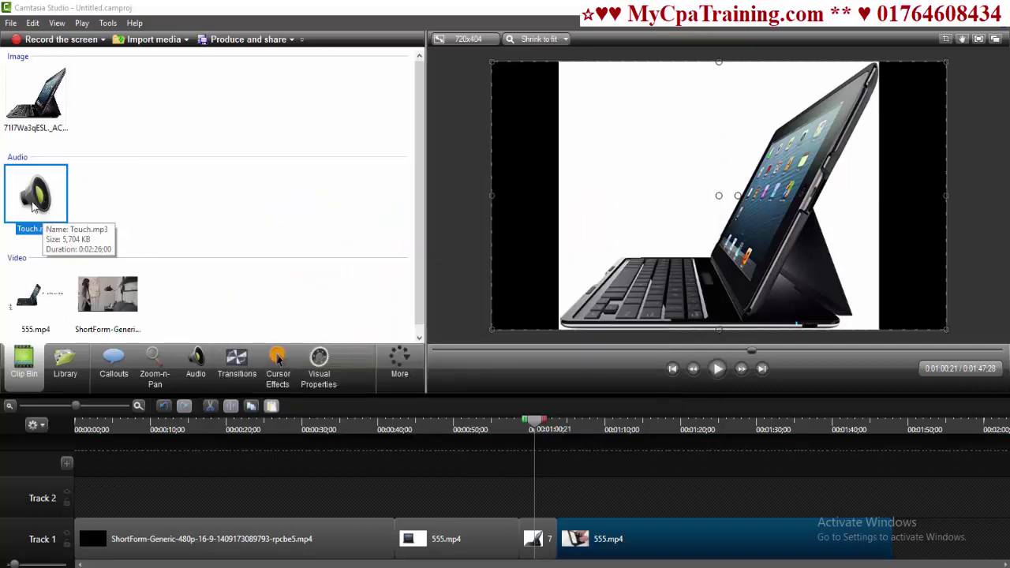
right_click(34, 205)
click(123, 208)
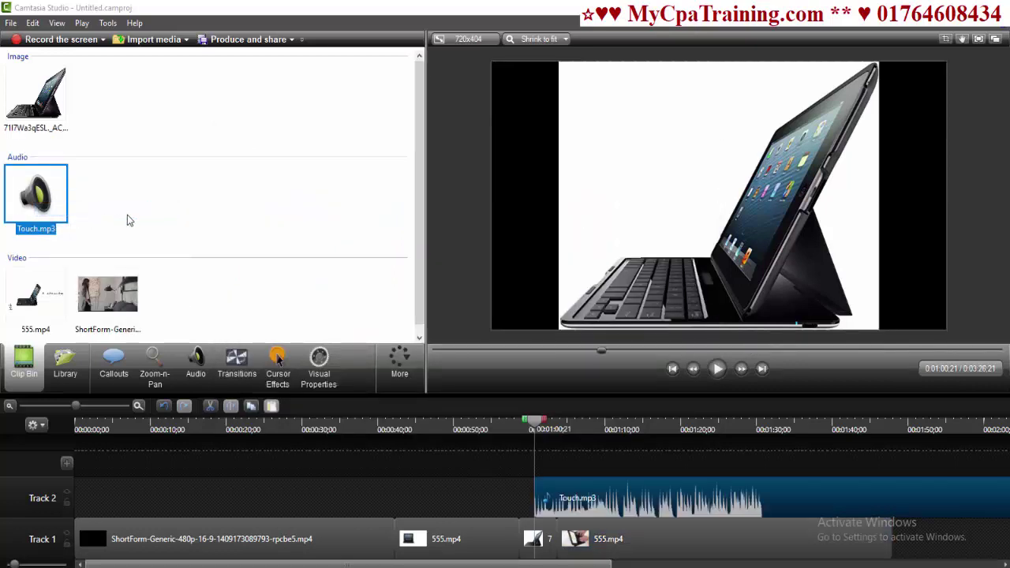
drag(565, 498, 159, 489)
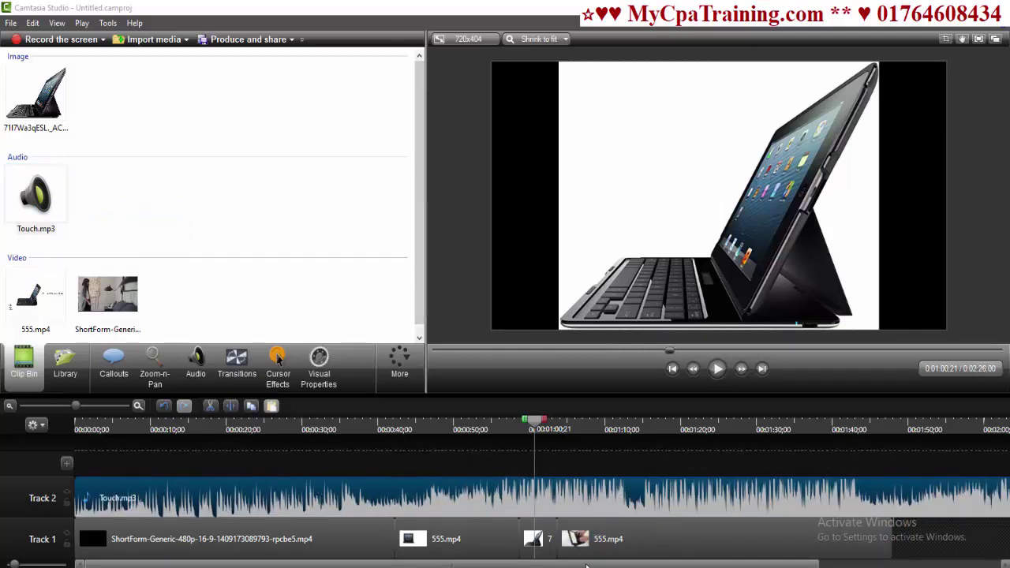
Split Touch.mp3 on Track 2 at 0:01:47;28, where the last Track 1 clip ends, delete the excess audio and play the result
mouse_move(586, 564)
mouse_down()
mouse_move(761, 565)
mouse_move(596, 565)
mouse_up()
drag(541, 426, 150, 427)
click(889, 429)
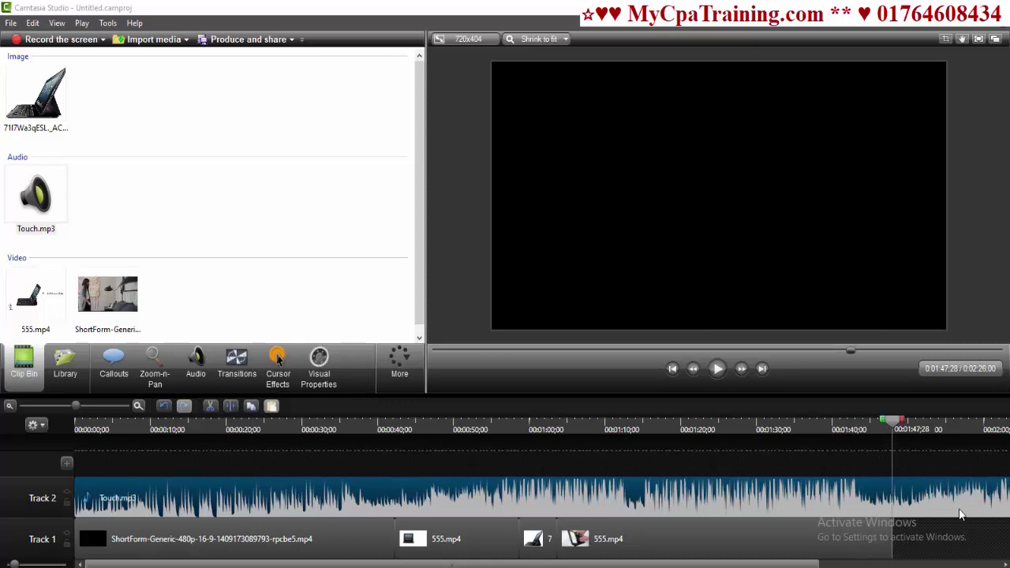
click(230, 405)
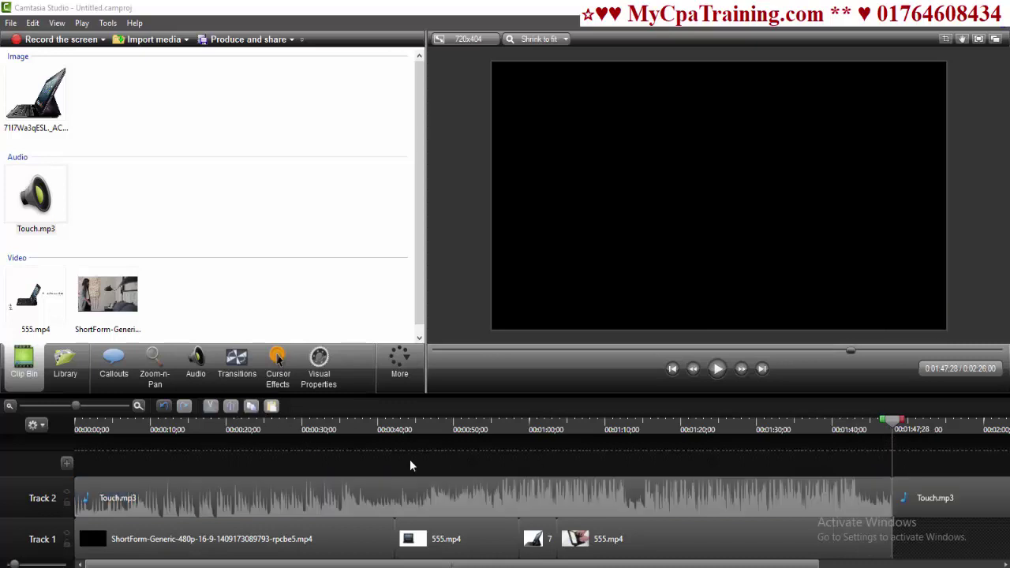
click(939, 498)
key(Delete)
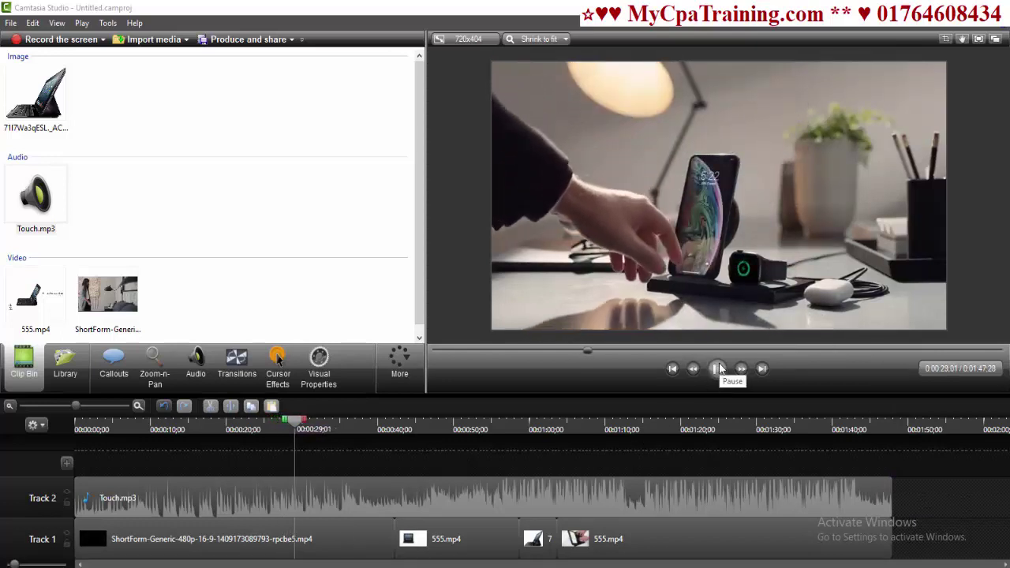
click(718, 368)
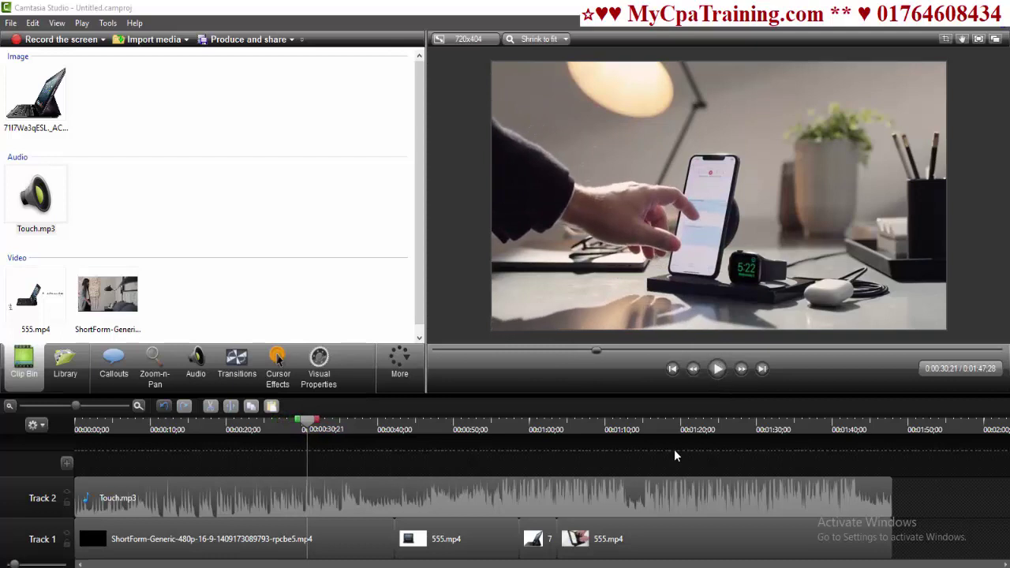
Lower the volume of the whole Touch.mp3 clip on Track 2
click(312, 503)
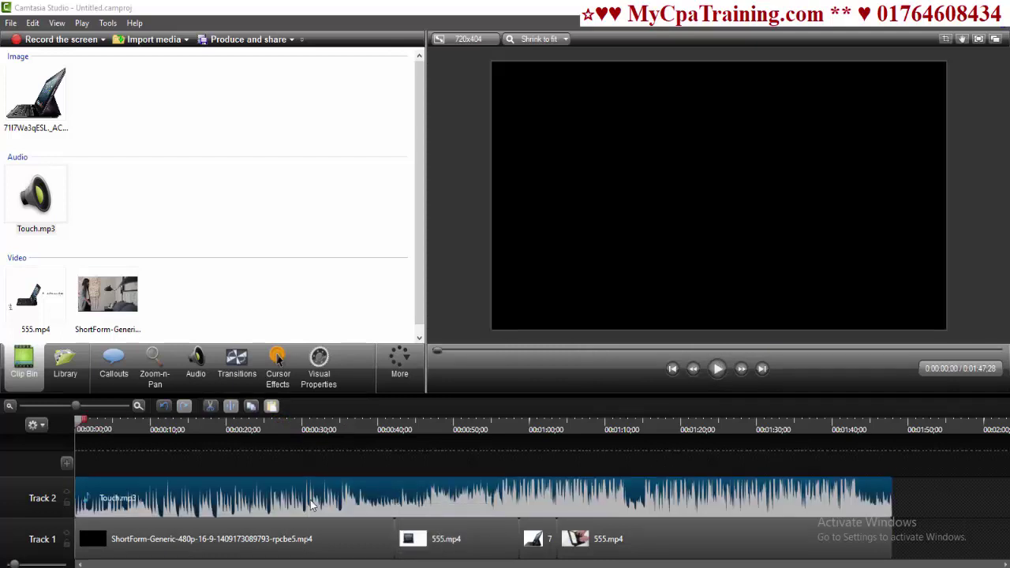
click(199, 369)
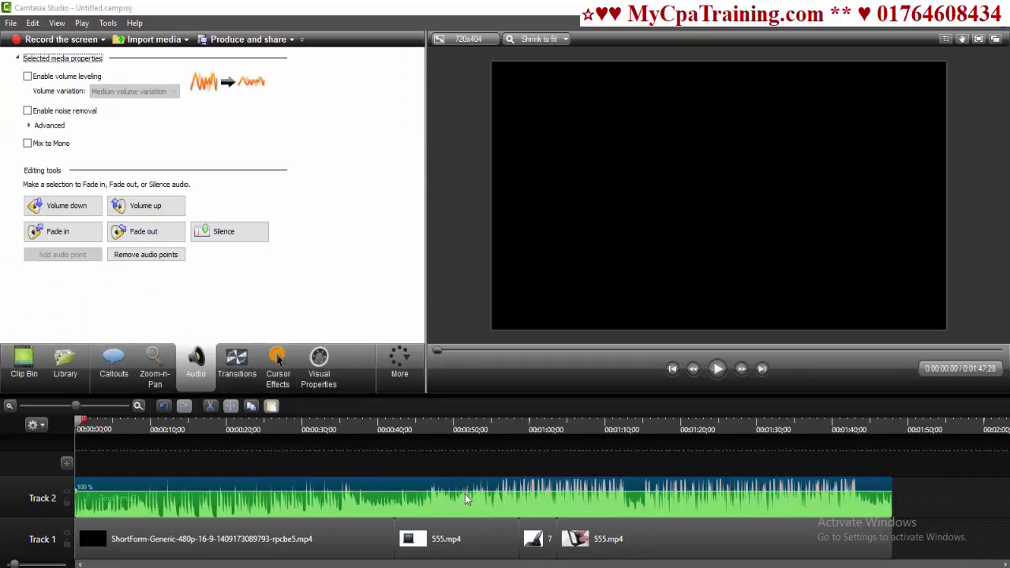
mouse_move(465, 494)
mouse_down()
mouse_move(465, 514)
mouse_move(465, 502)
mouse_up()
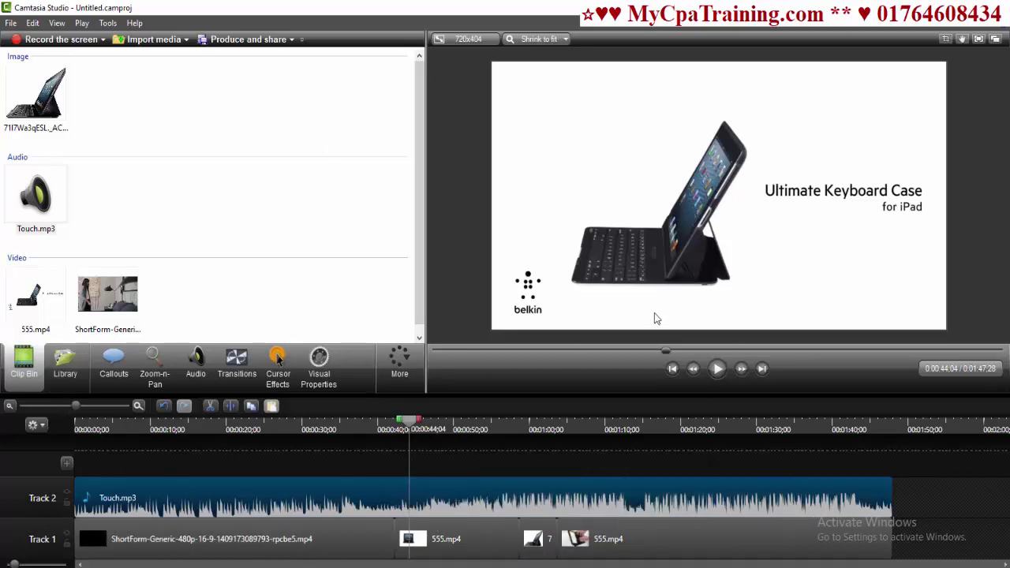
Review the output presets in the Production Wizard and close it without producing the video
click(230, 45)
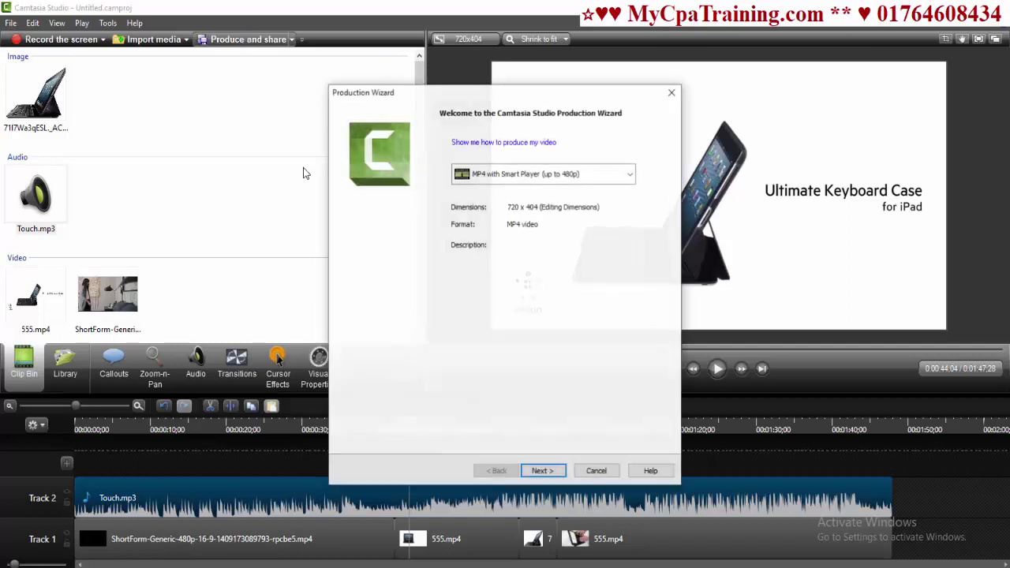
click(545, 174)
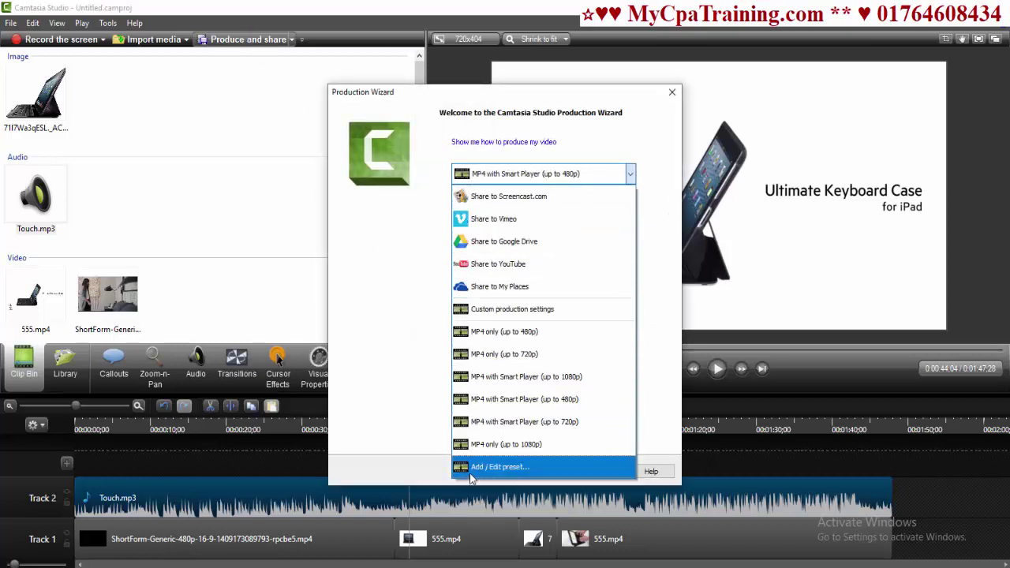
click(431, 308)
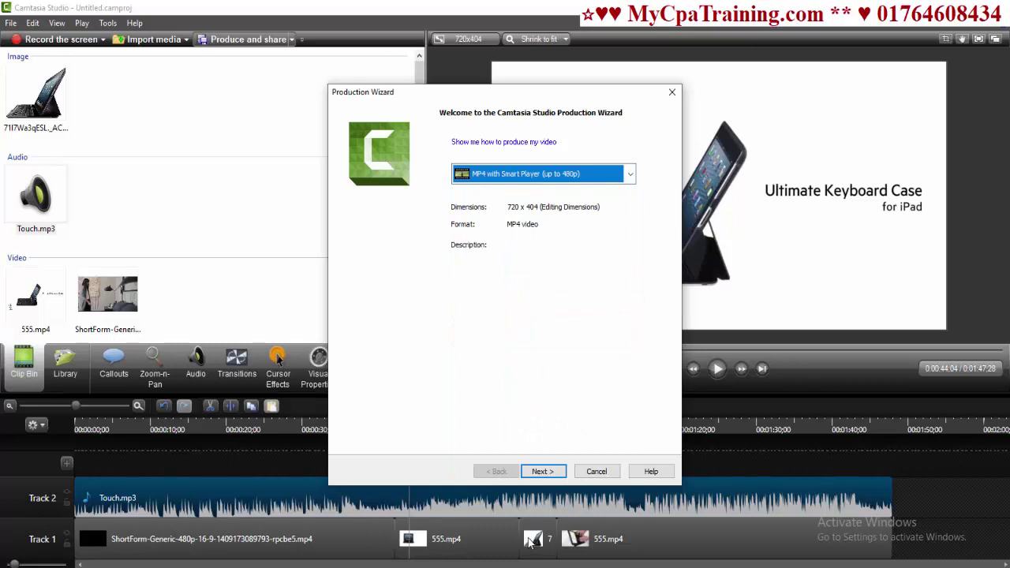
click(597, 472)
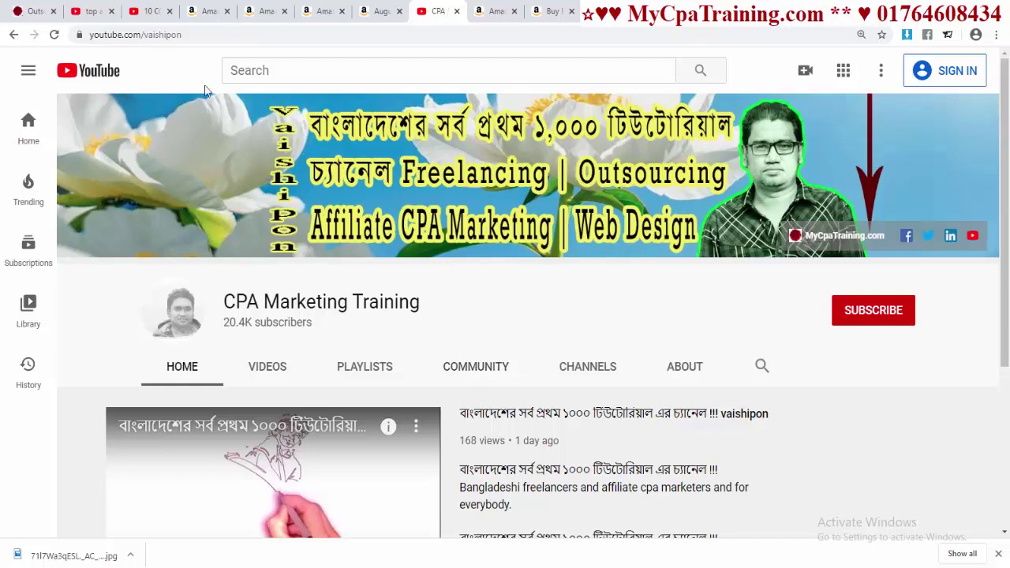
Switch to the browser, examine the Make Money with Us links in the amazon.com footer and return to the YouTube channel page
click(716, 21)
scroll(562, 389, down, 5)
scroll(561, 389, down, 10)
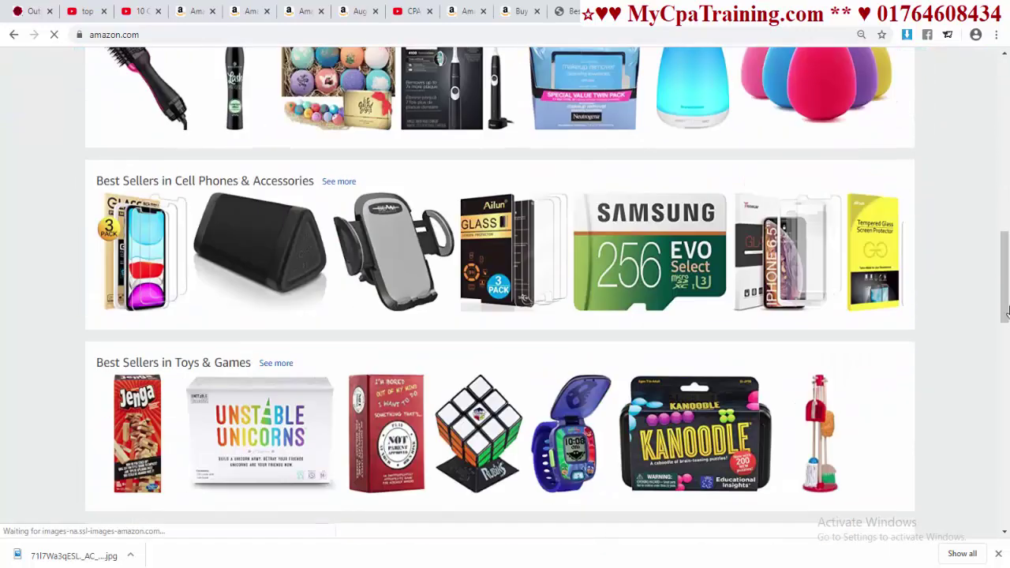
scroll(379, 239, down, 15)
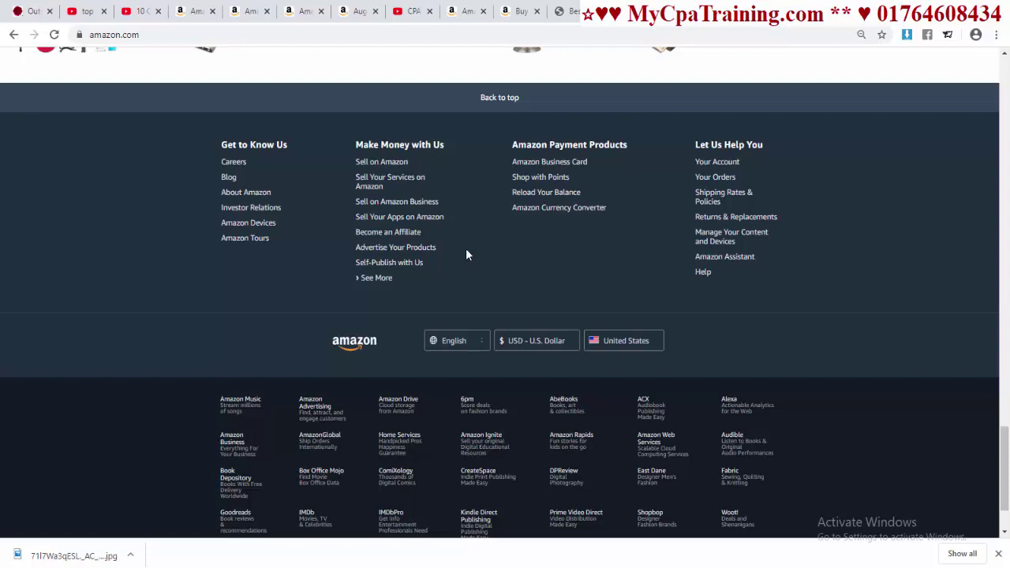
key(ctrl+shift+Tab)
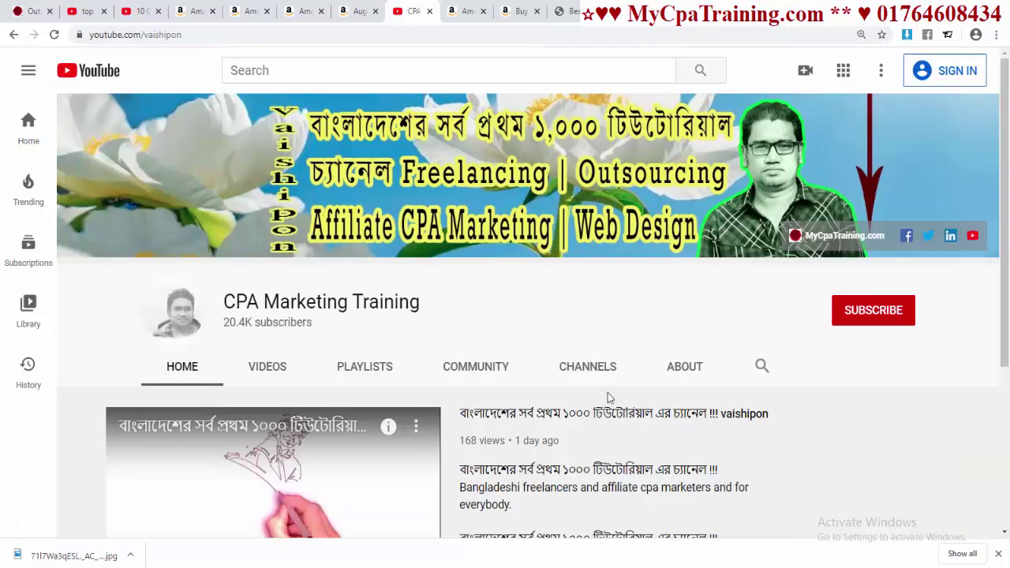